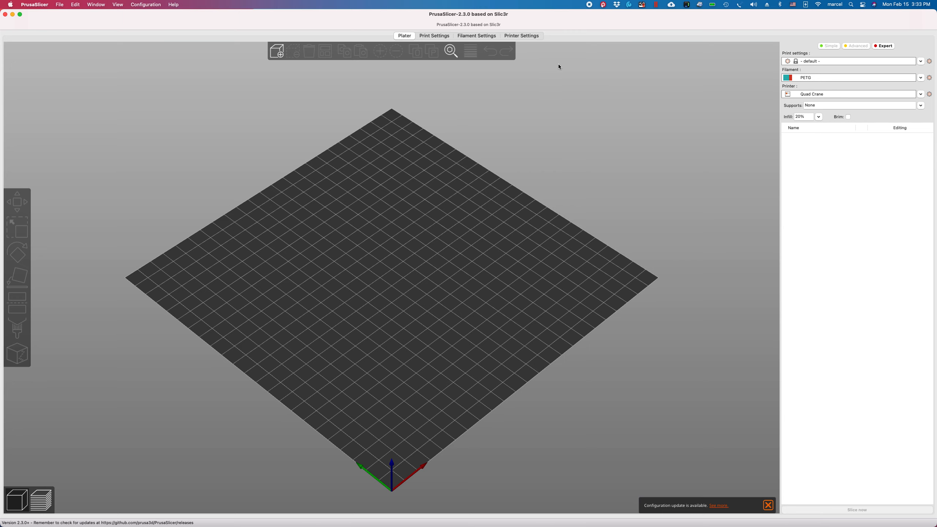
# Review the current printer, filament and print settings, and return to the build plate view.
pyautogui.click(526, 37)
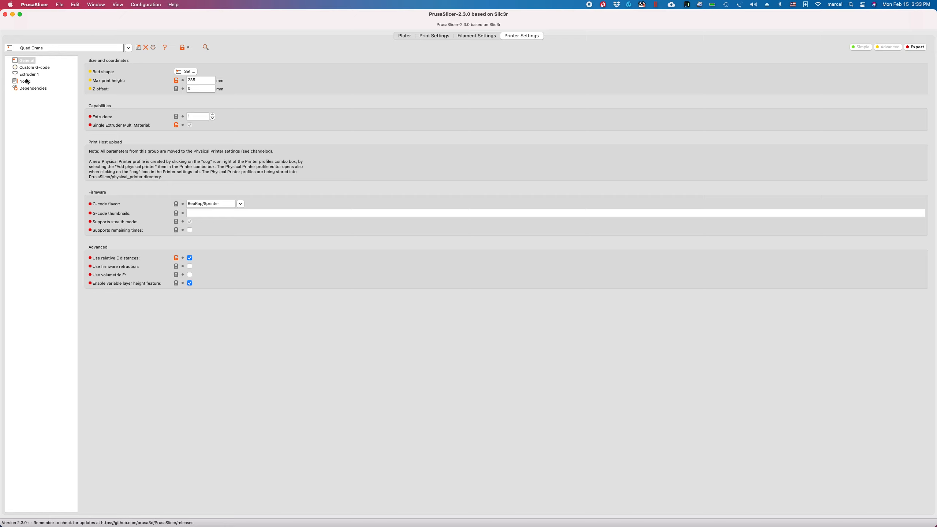
pyautogui.click(483, 38)
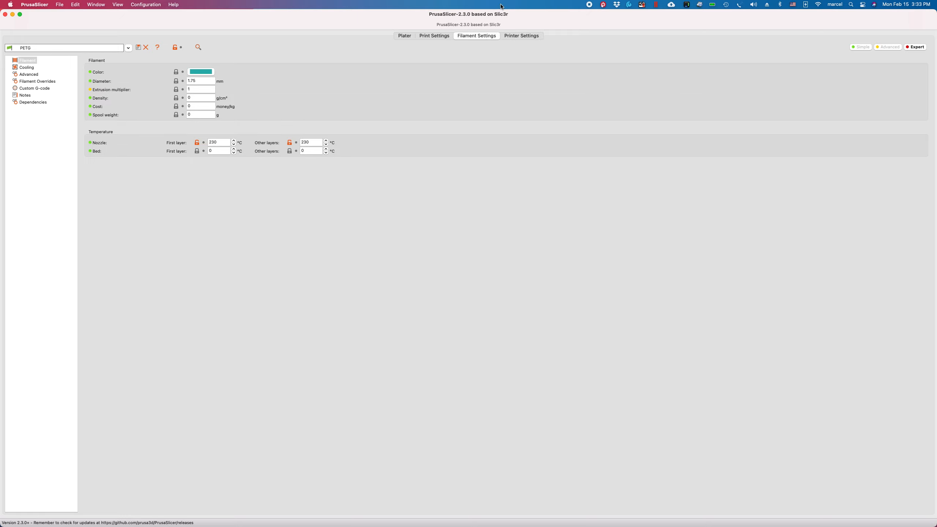
pyautogui.click(439, 36)
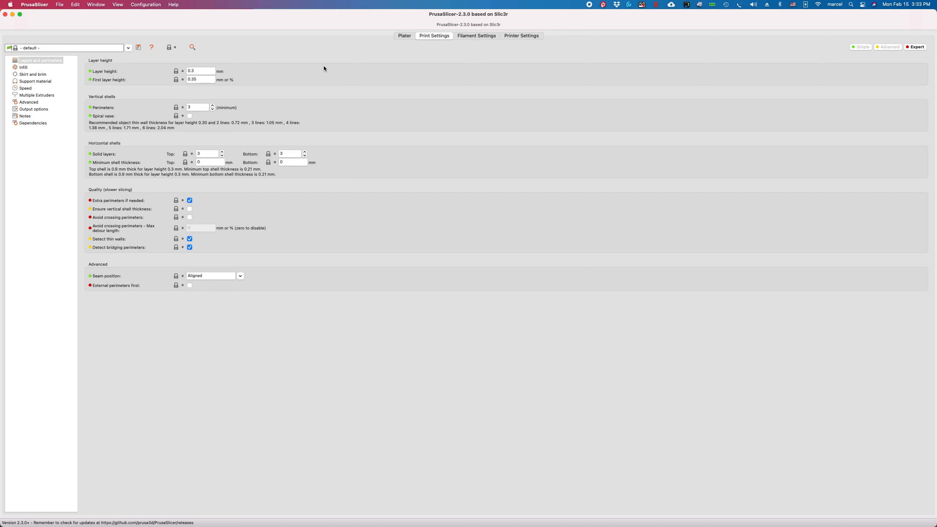
pyautogui.click(403, 37)
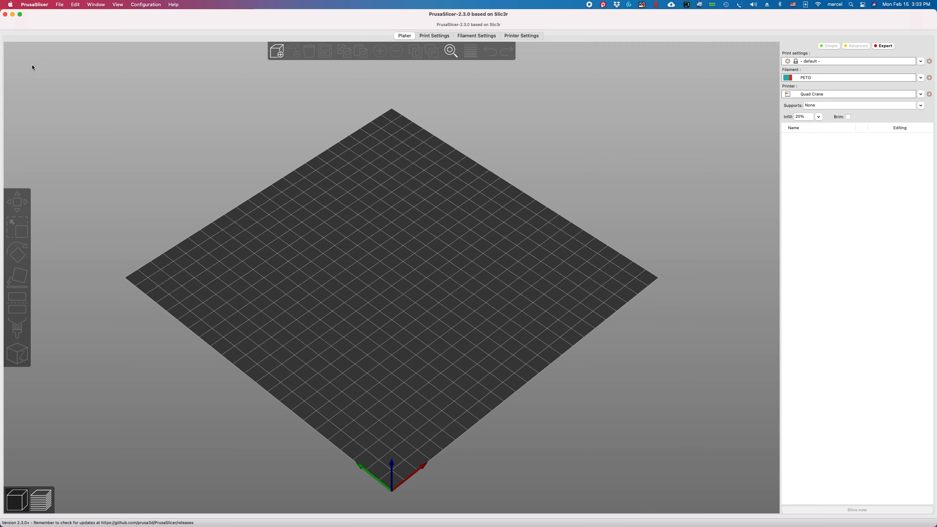
# Import the configuration bundle PrusaSlicer_config_bundle_multi-tool_color.ini from the 3D source files folder.
pyautogui.click(59, 4)
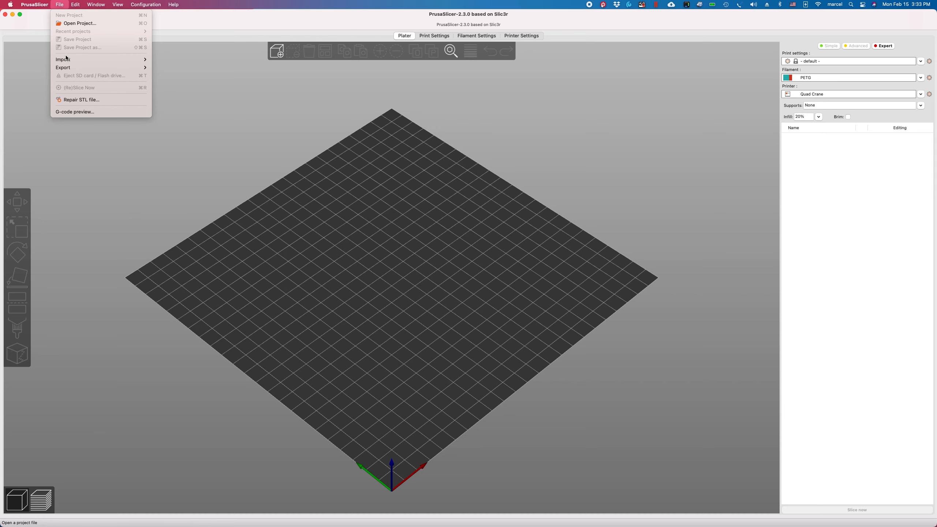
pyautogui.moveTo(66, 59)
pyautogui.click(188, 107)
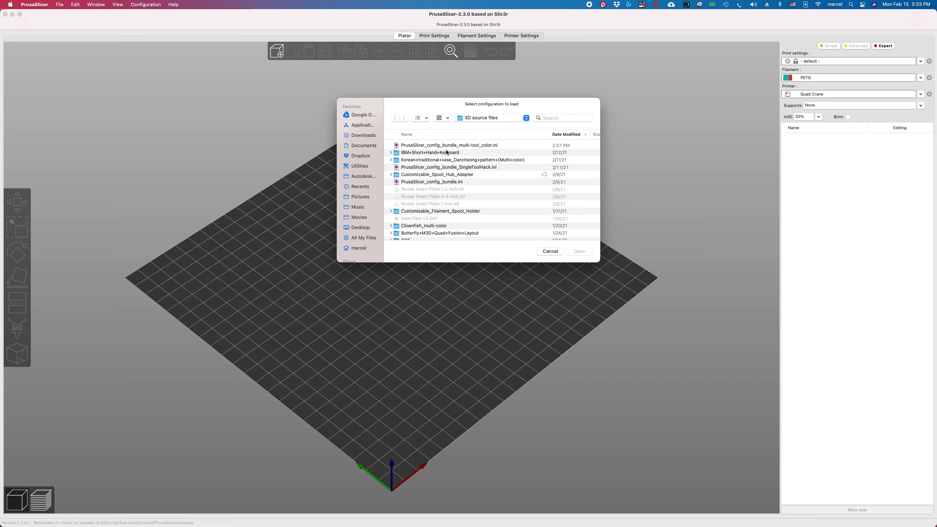
pyautogui.click(489, 145)
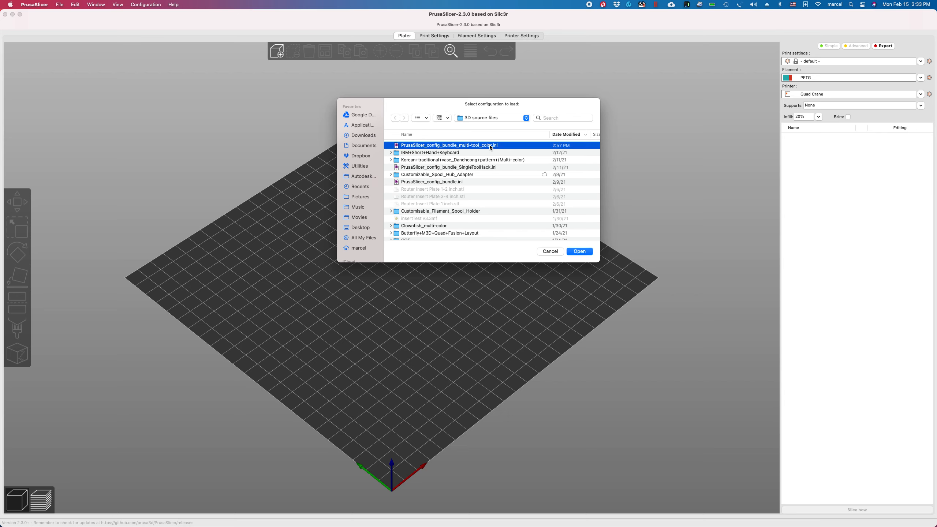
pyautogui.click(580, 251)
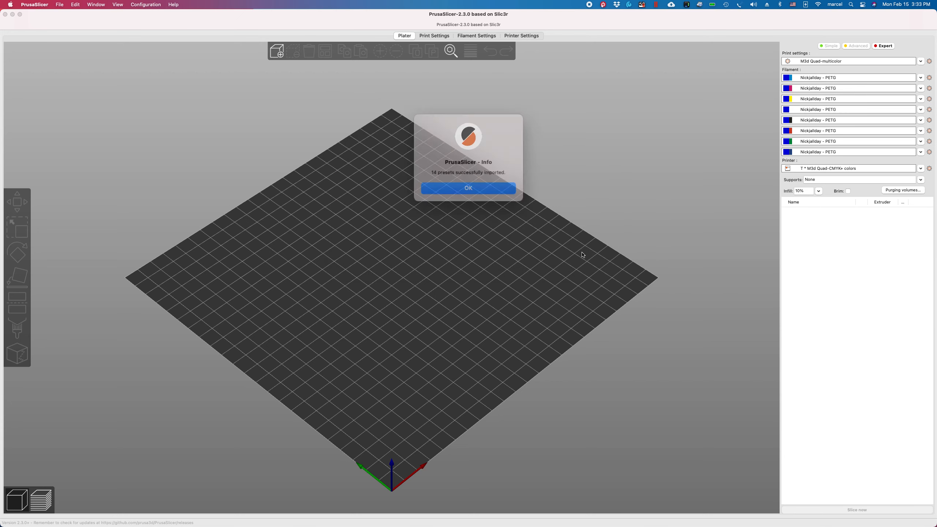
pyautogui.click(473, 184)
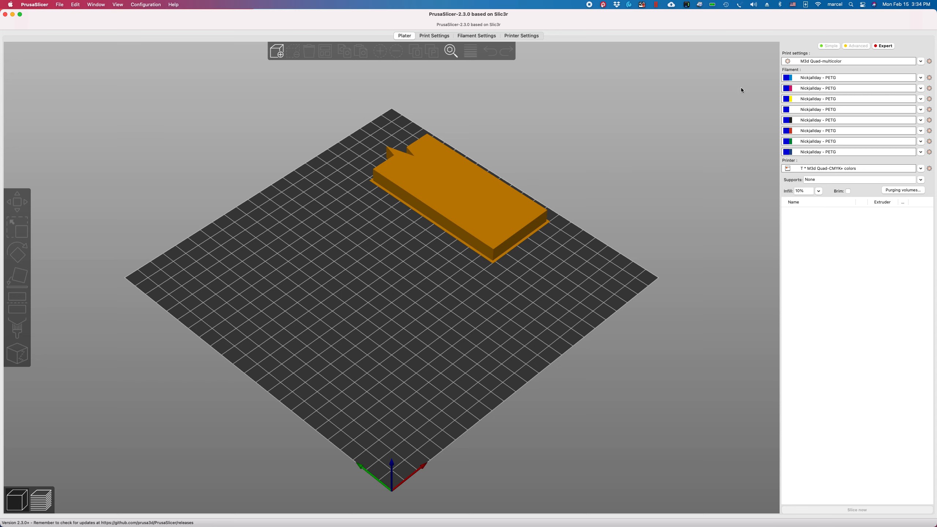
# Select the physical printer preset "T * M3d Quad-CMYK+ colors" in the printer settings.
pyautogui.click(524, 37)
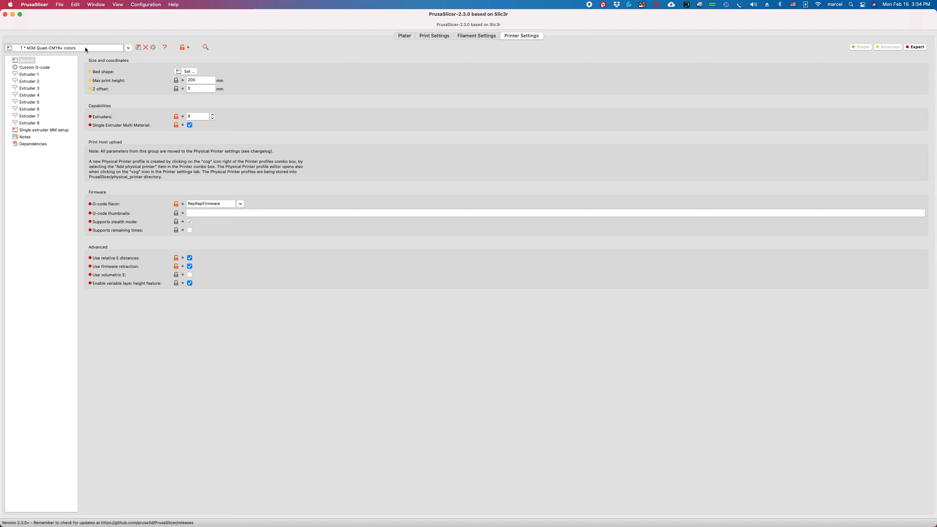
pyautogui.click(128, 48)
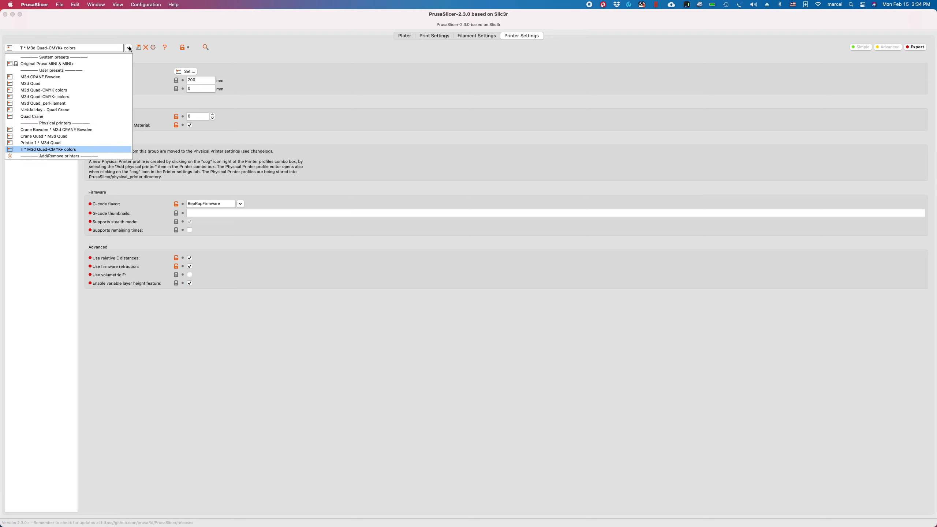
pyautogui.click(74, 153)
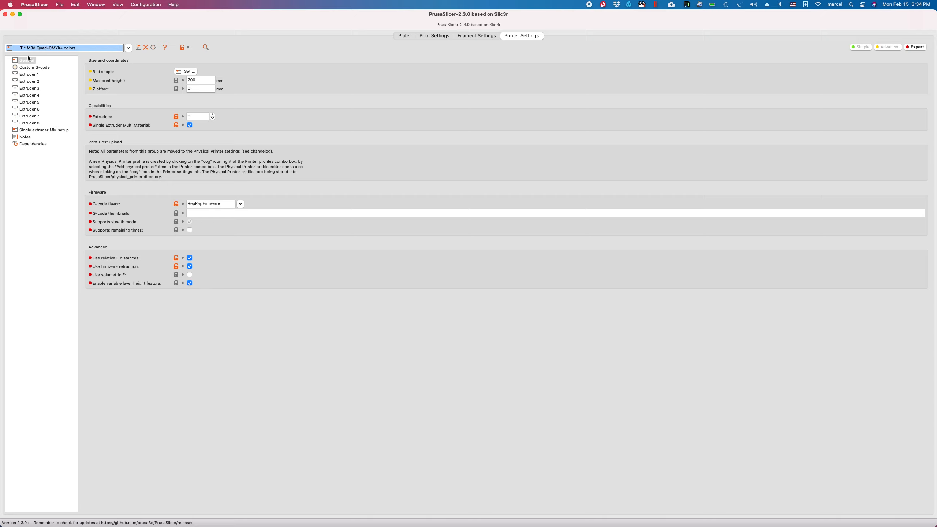
# Examine the settings and preview colours of the eight extruders, plus the single extruder MM setup and general printer options.
pyautogui.click(32, 74)
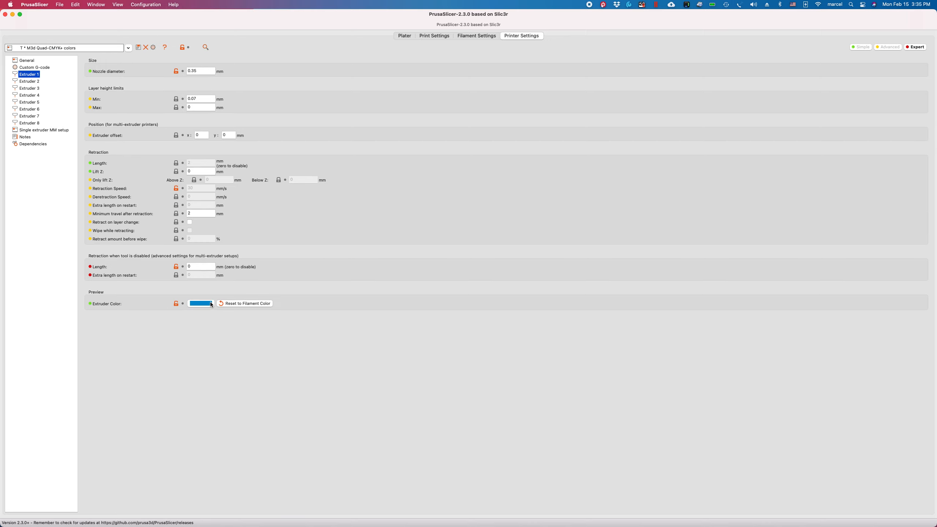
pyautogui.click(30, 82)
pyautogui.click(29, 90)
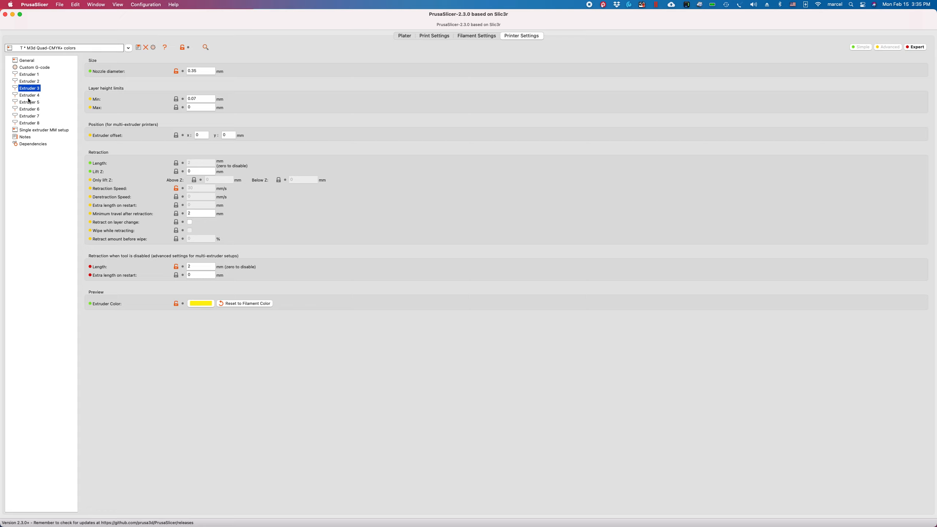
pyautogui.click(30, 95)
pyautogui.click(31, 103)
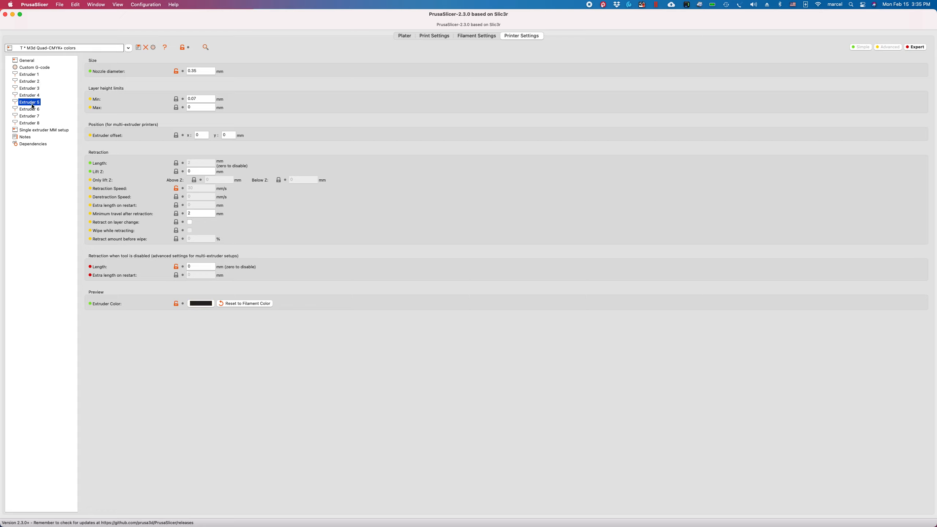
pyautogui.click(32, 109)
pyautogui.click(33, 117)
pyautogui.click(35, 124)
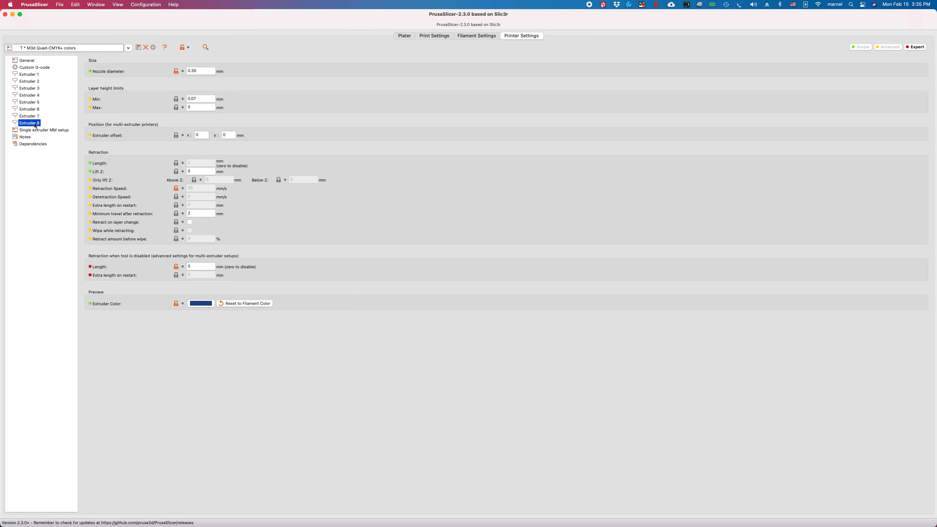
pyautogui.click(35, 75)
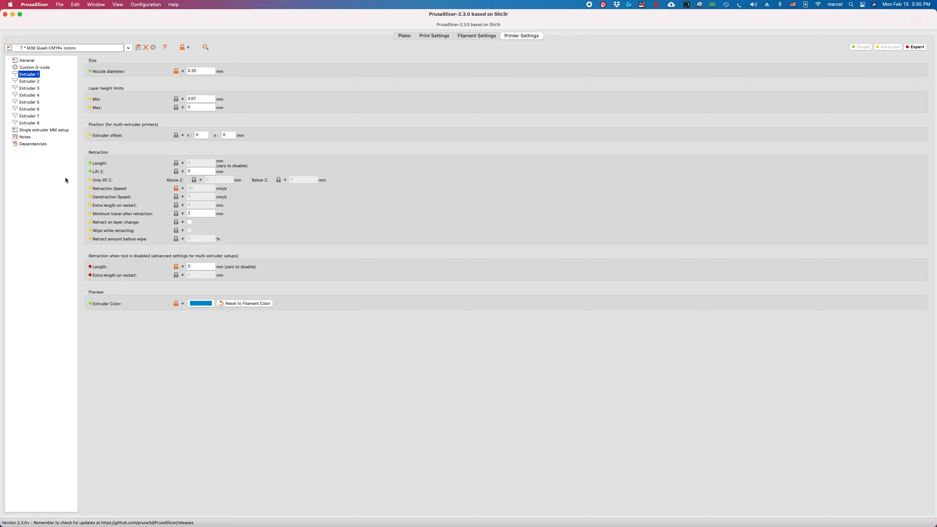
pyautogui.click(48, 130)
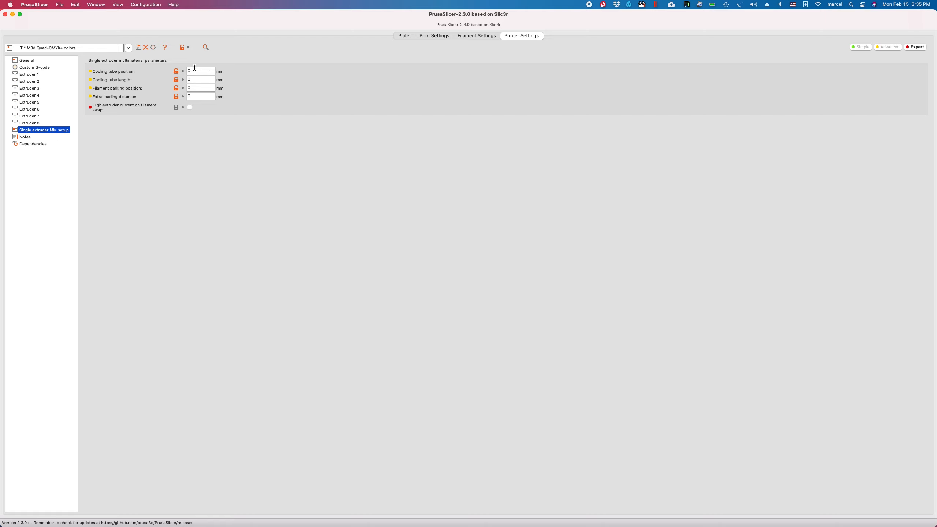
pyautogui.click(31, 61)
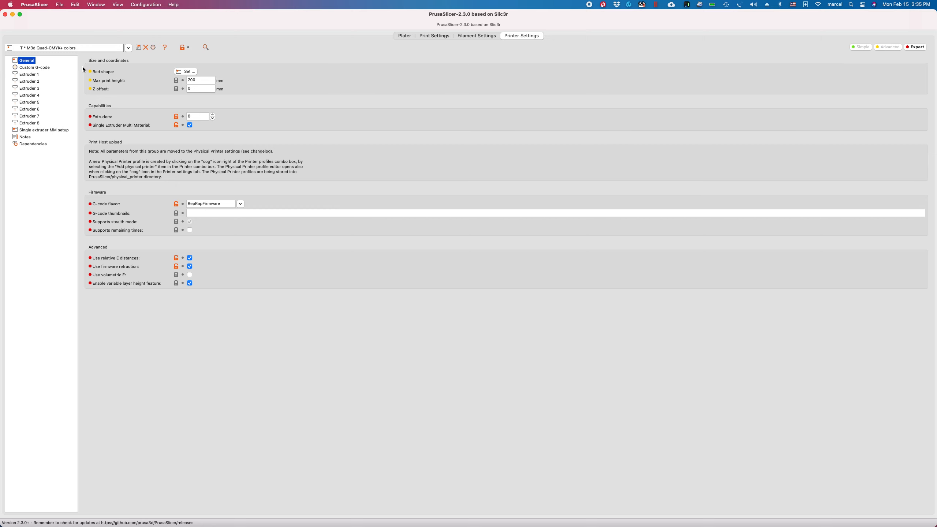
# Examine the printer's custom start G-code, covering tool creation, firmware retraction and first-layer tool temperatures.
pyautogui.click(42, 67)
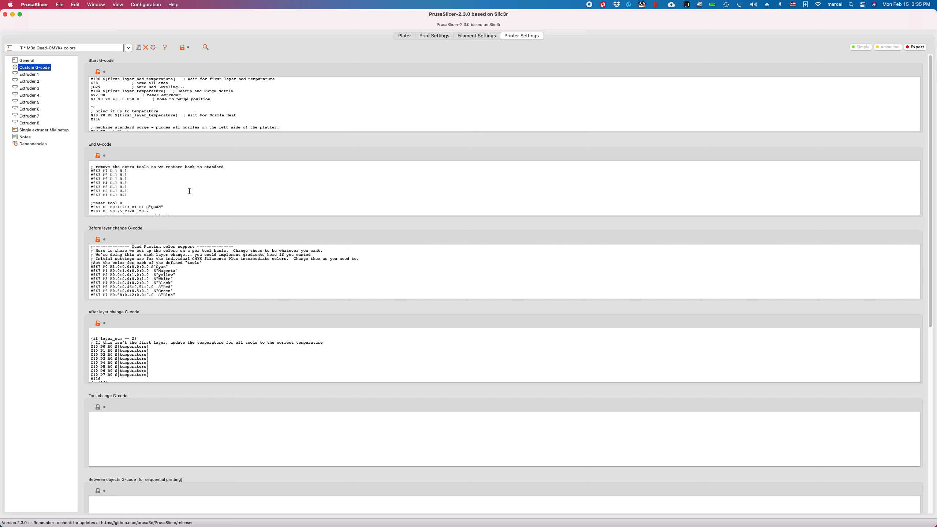
pyautogui.scroll(-4, 210, 122)
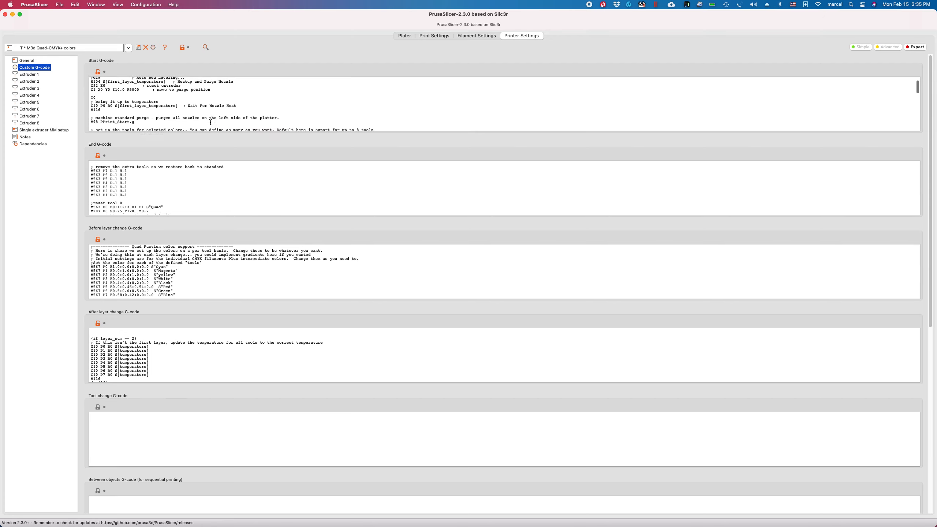
pyautogui.scroll(-6, 211, 121)
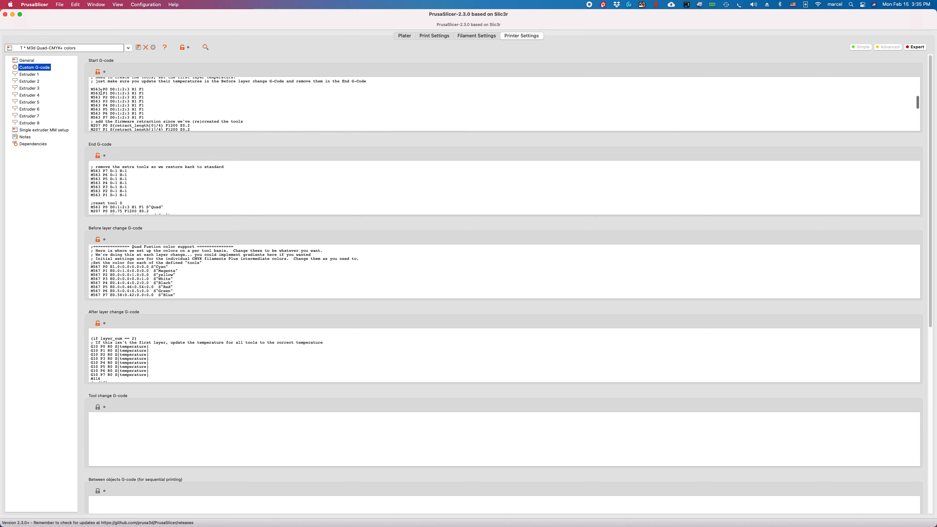
pyautogui.scroll(3, 151, 96)
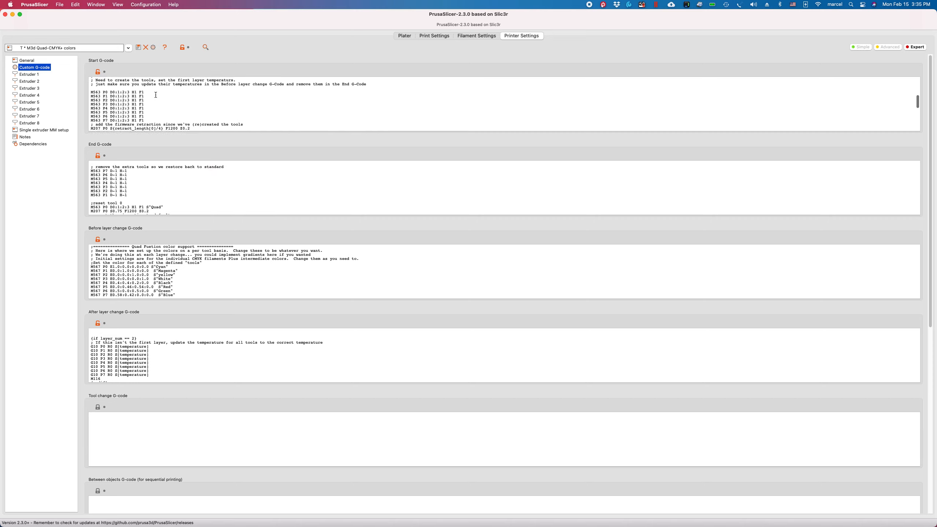
pyautogui.scroll(-2, 155, 96)
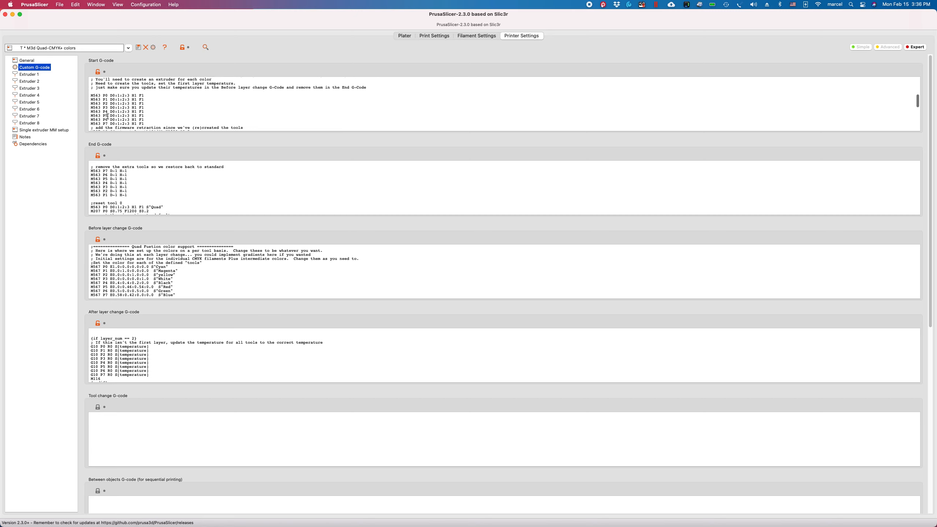
pyautogui.scroll(-2, 184, 109)
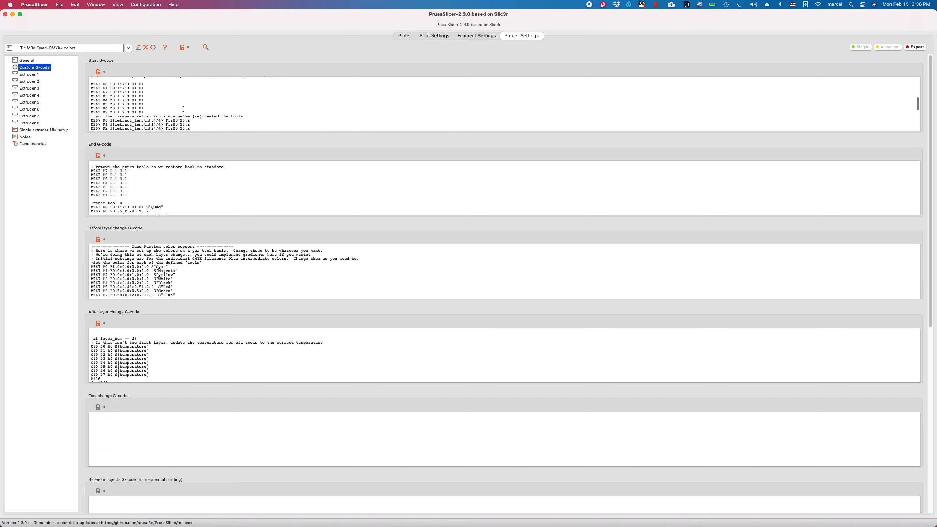
pyautogui.scroll(-5, 183, 109)
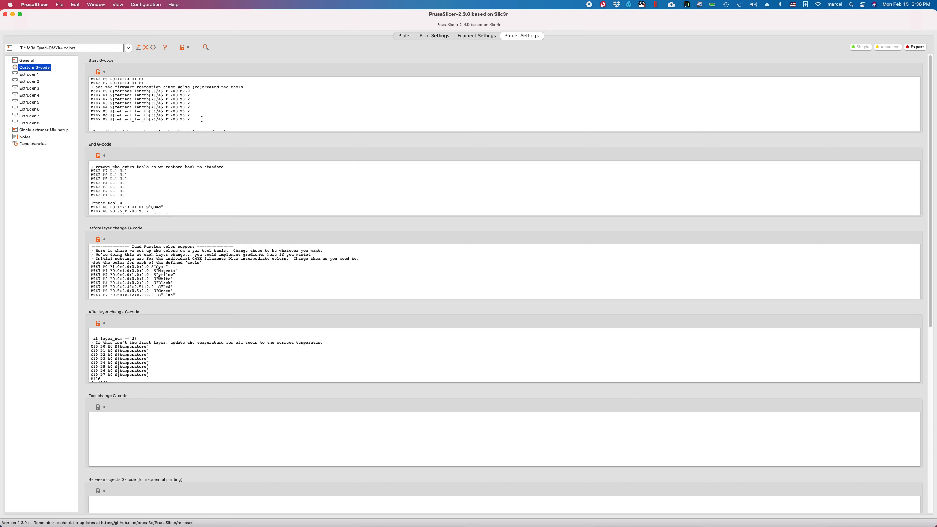
pyautogui.scroll(-3, 201, 119)
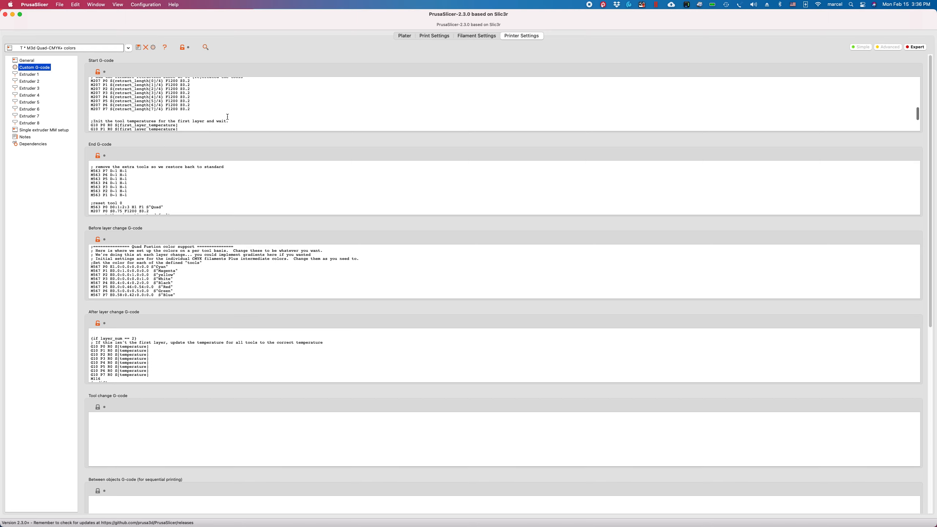
pyautogui.scroll(-9, 248, 114)
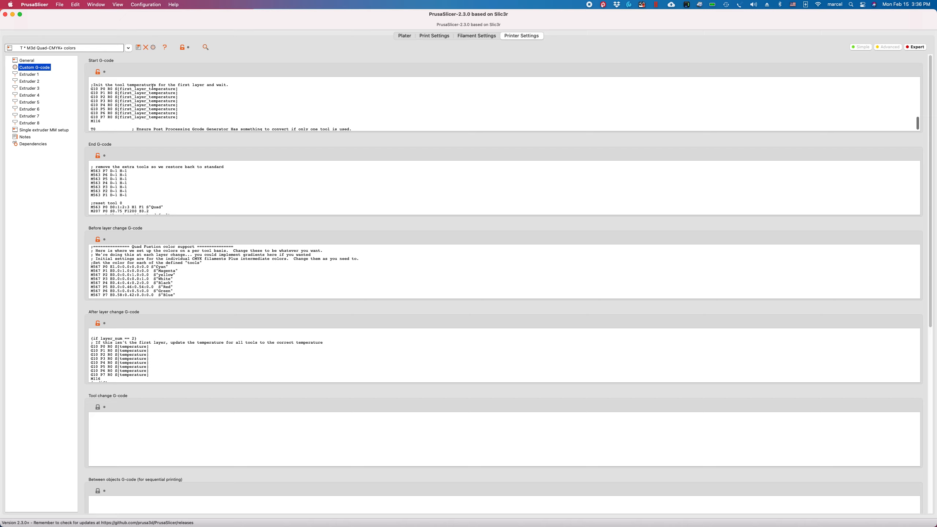
pyautogui.scroll(-1, 209, 123)
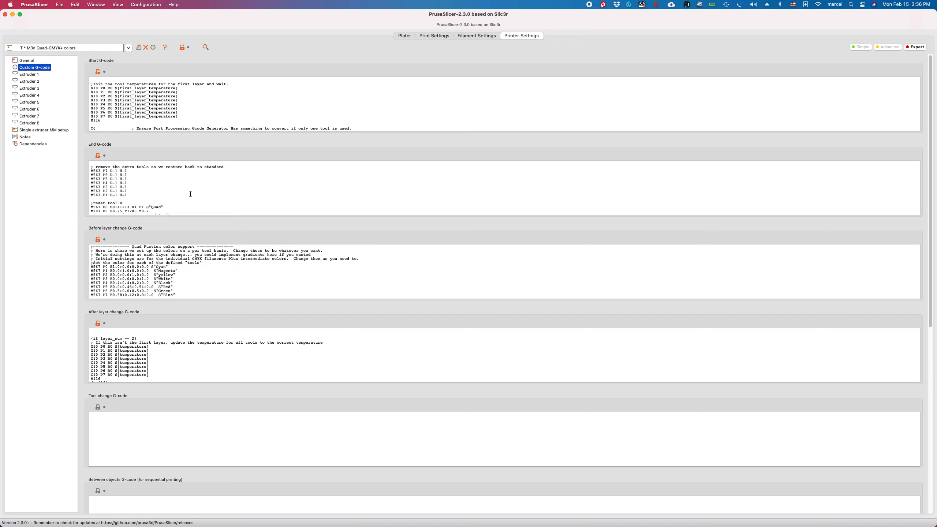
# Read through the end G-code that removes the extra tools and resets tool 0 and its mix ratio.
pyautogui.scroll(-1, 157, 177)
pyautogui.scroll(1, 157, 177)
pyautogui.scroll(-4, 176, 192)
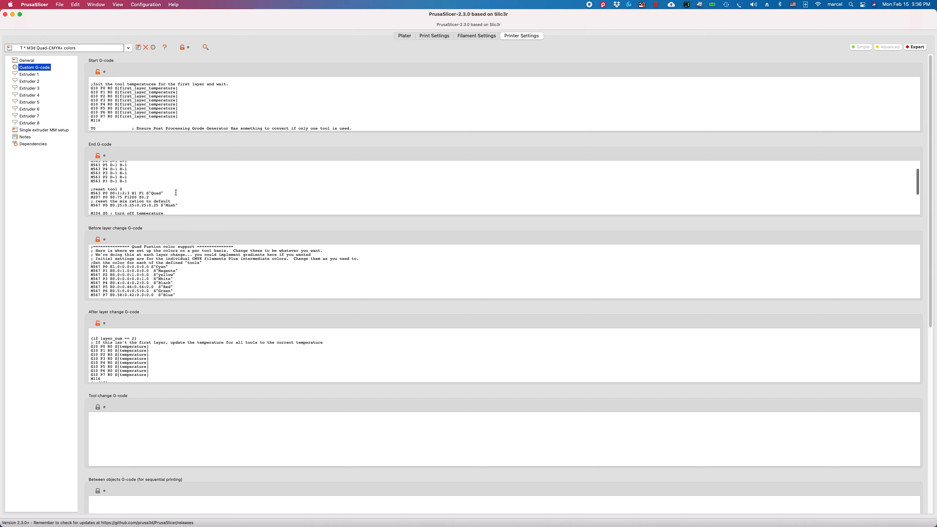
pyautogui.scroll(-5, 187, 203)
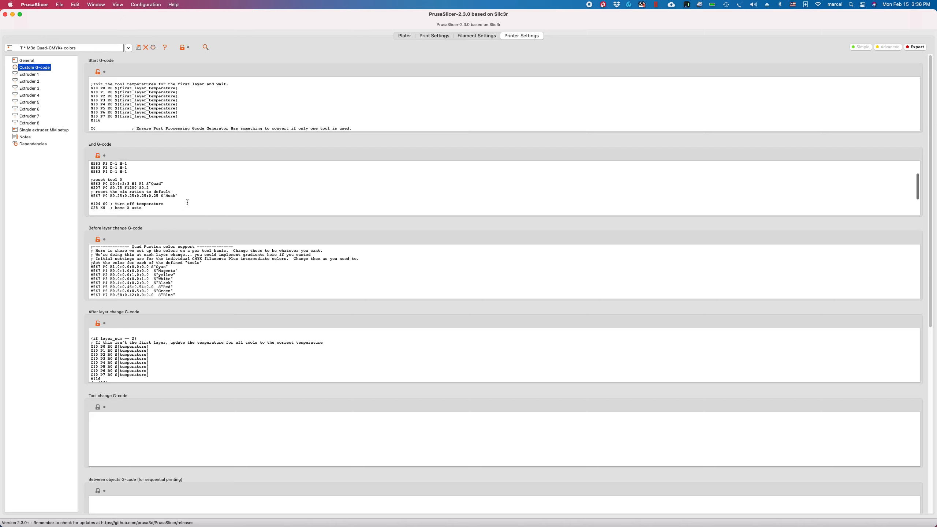
pyautogui.scroll(2, 187, 203)
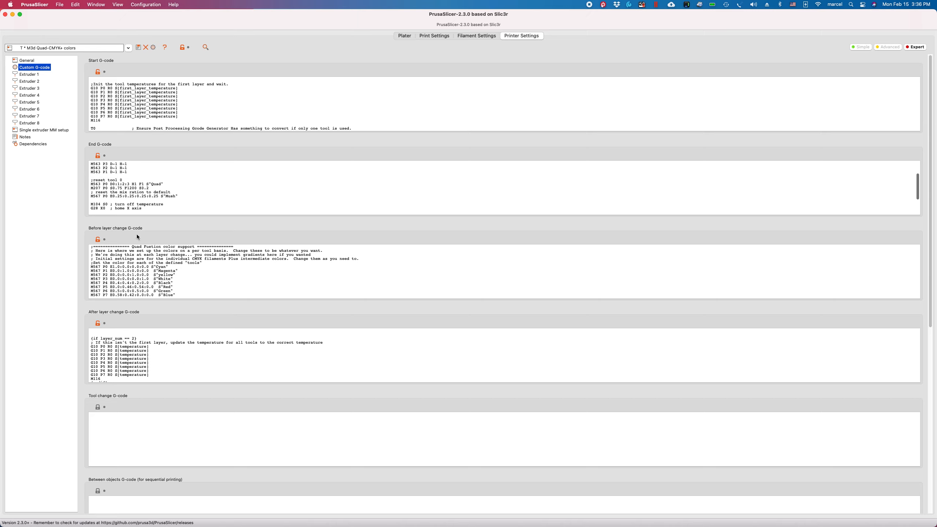
# Examine the colour mix ratios per tool in the before layer change G-code, then check Extruder 7's preview colour.
pyautogui.scroll(-2, 199, 275)
pyautogui.scroll(2, 199, 275)
pyautogui.scroll(-1, 199, 270)
pyautogui.scroll(-1, 198, 270)
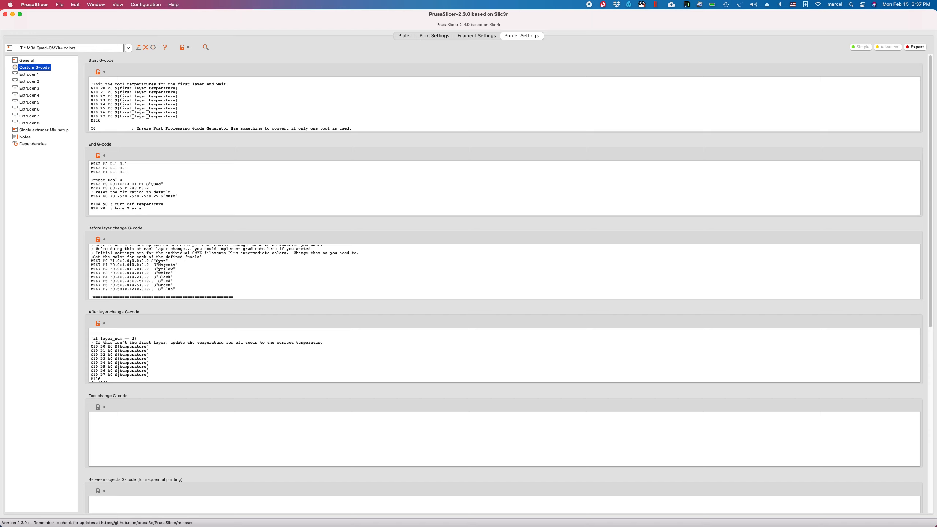
pyautogui.moveTo(112, 262); pyautogui.dragTo(149, 261)
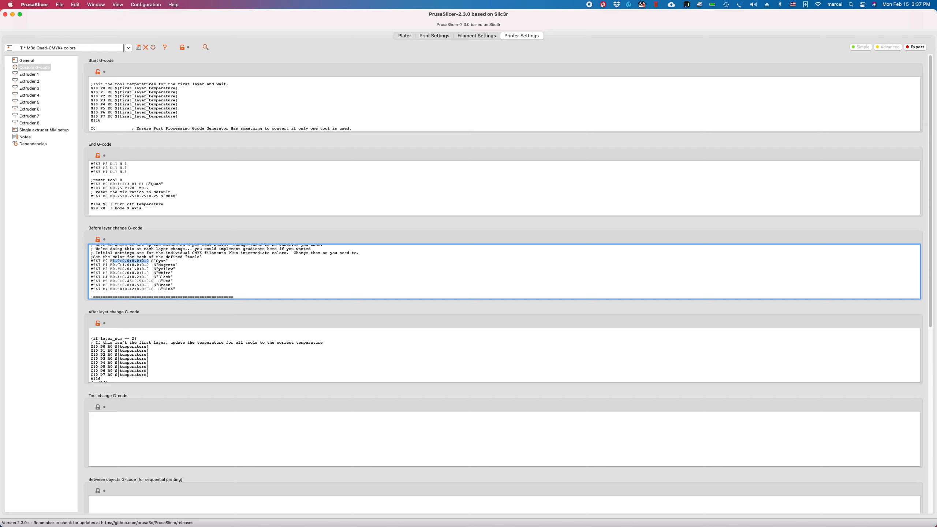
pyautogui.click(169, 260)
pyautogui.click(182, 289)
pyautogui.click(37, 117)
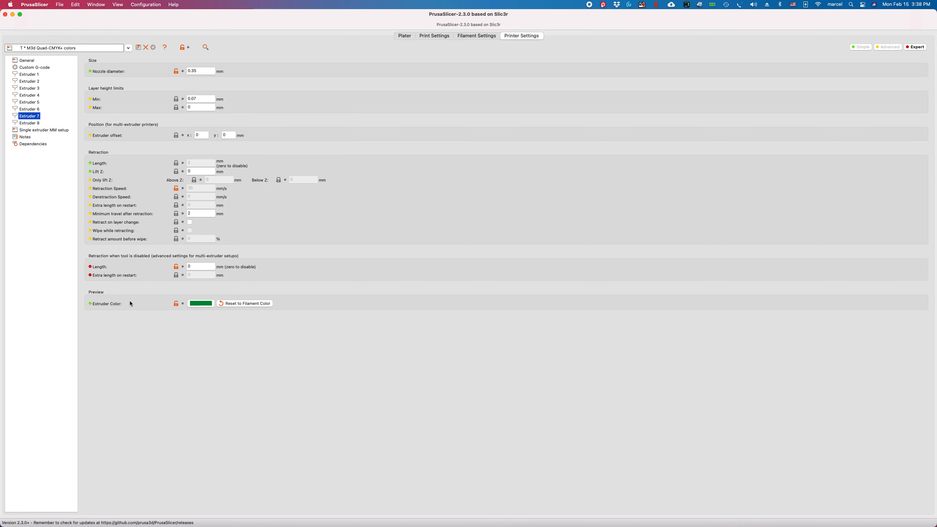
# Check the CMYK values of Extruder 7's preview colour, then review the PETG filament settings and the available filament presets.
pyautogui.click(201, 304)
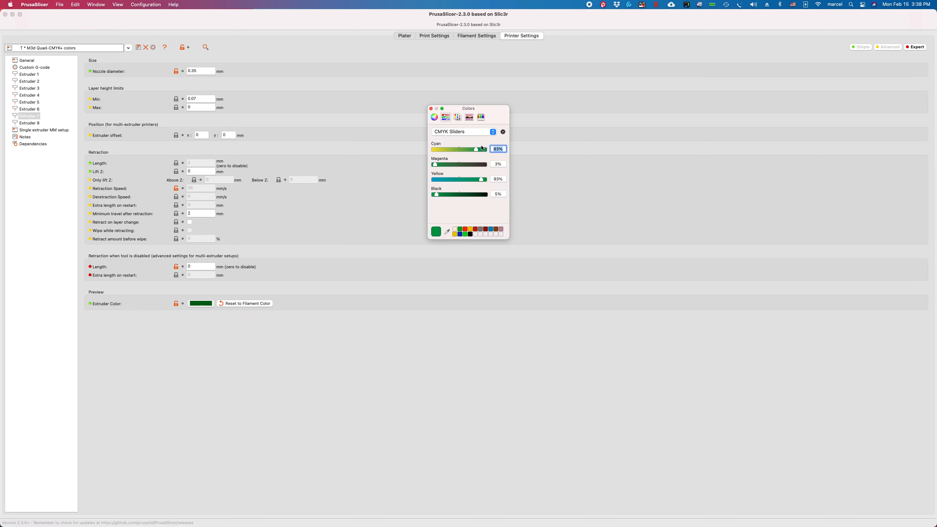
pyautogui.click(430, 108)
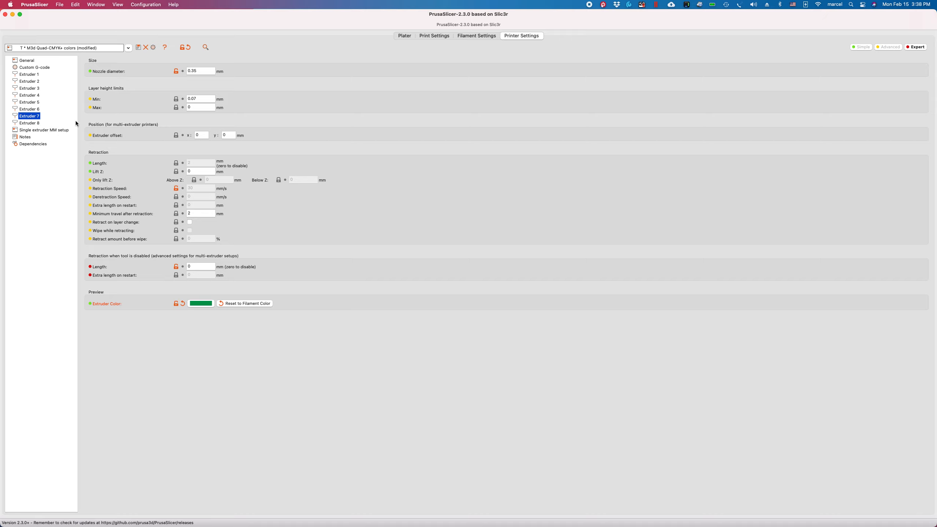
pyautogui.click(478, 36)
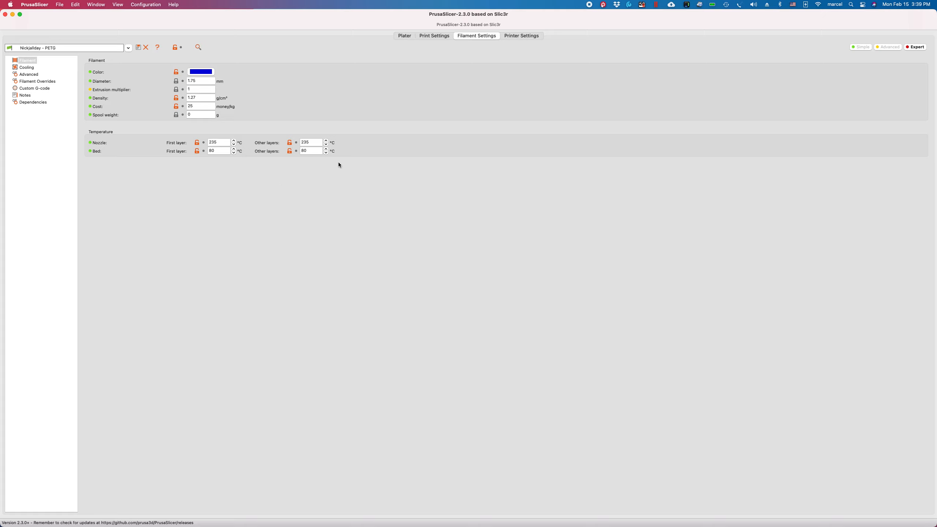
pyautogui.click(127, 49)
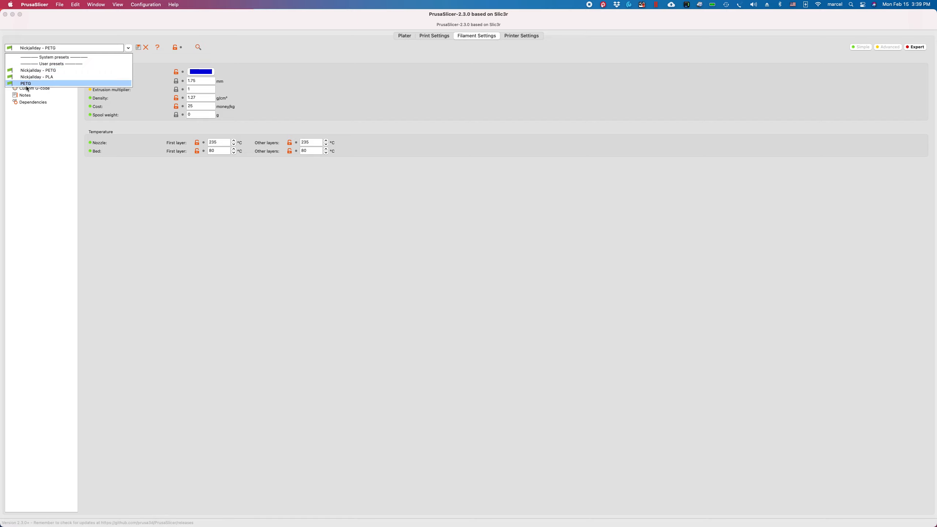
pyautogui.click(200, 29)
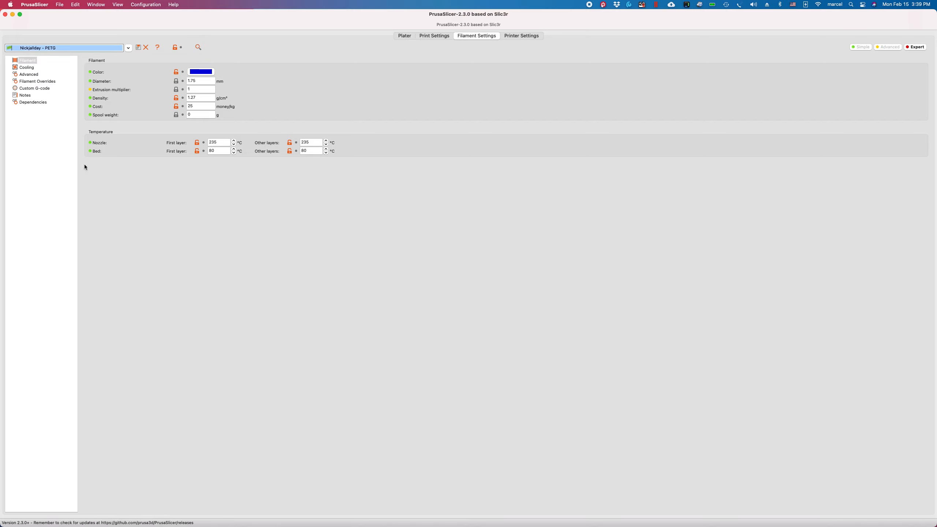
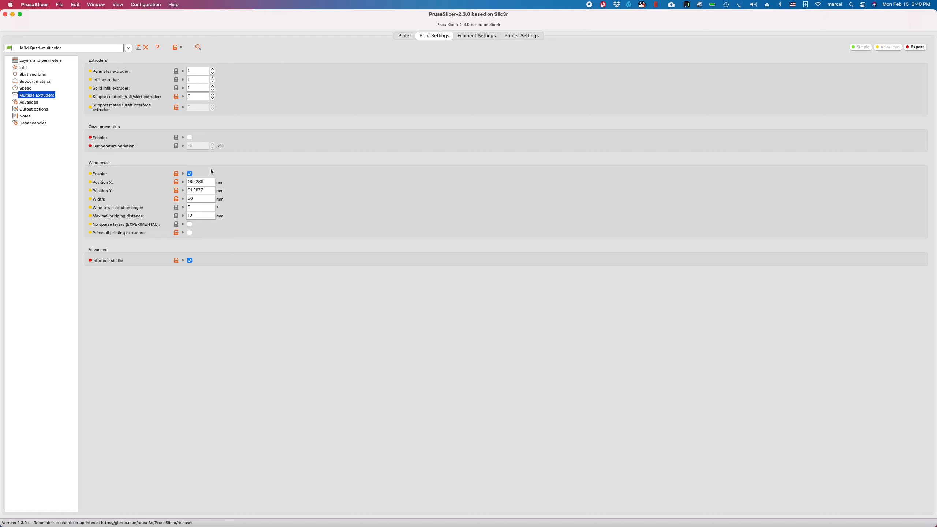
# Start a model import on the plater and open the files subfolder inside Clownfish_multi-color.
pyautogui.click(406, 35)
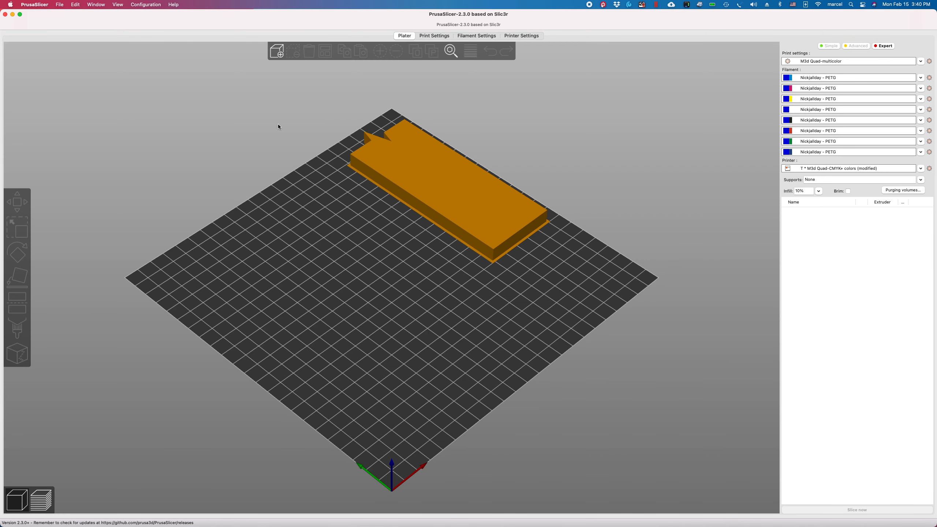
pyautogui.click(60, 4)
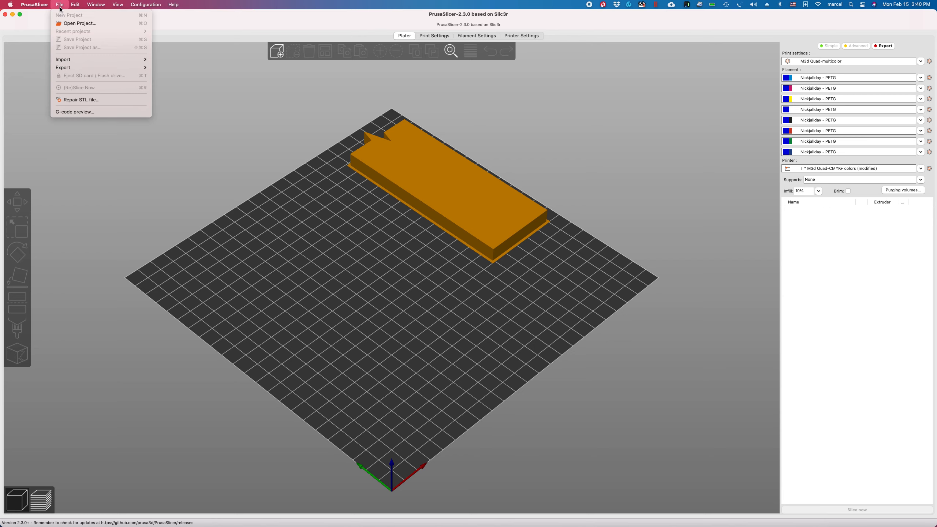
pyautogui.moveTo(62, 59)
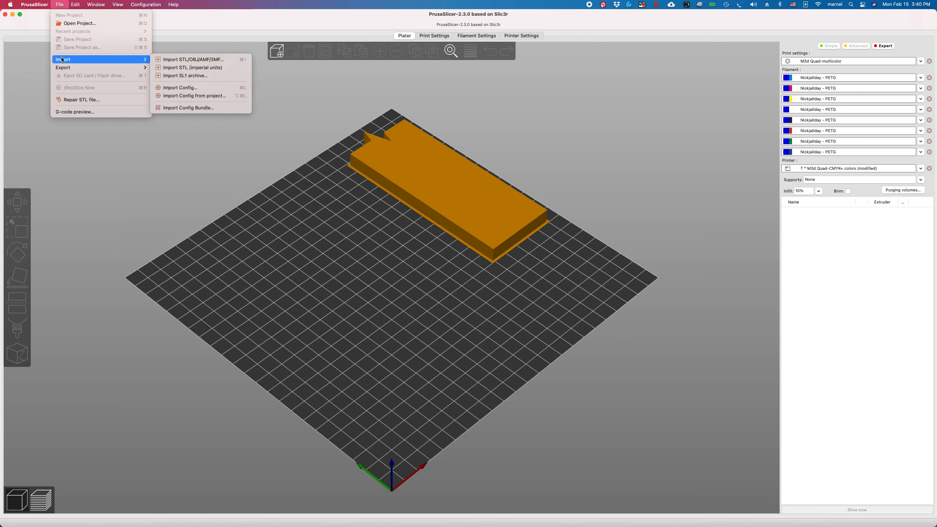
pyautogui.click(176, 60)
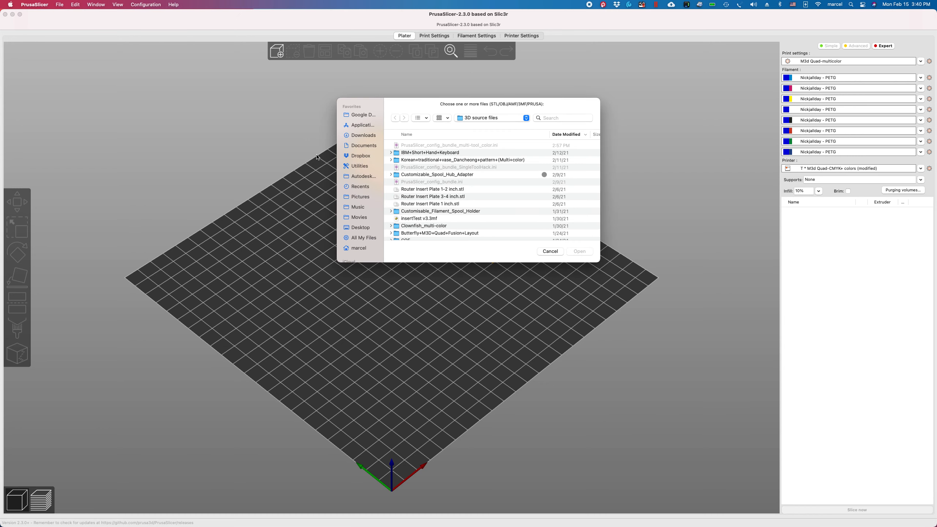
pyautogui.scroll(-3, 461, 206)
pyautogui.scroll(-6, 461, 208)
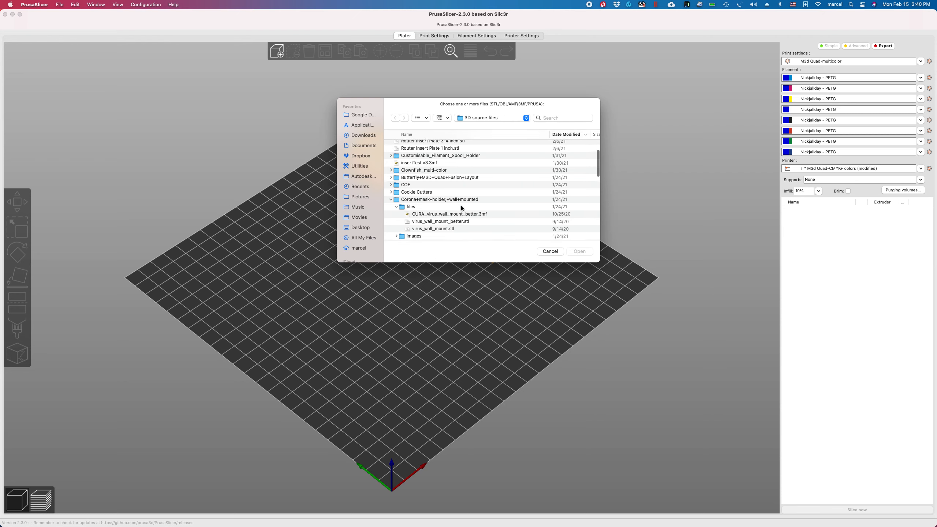
pyautogui.scroll(2, 461, 208)
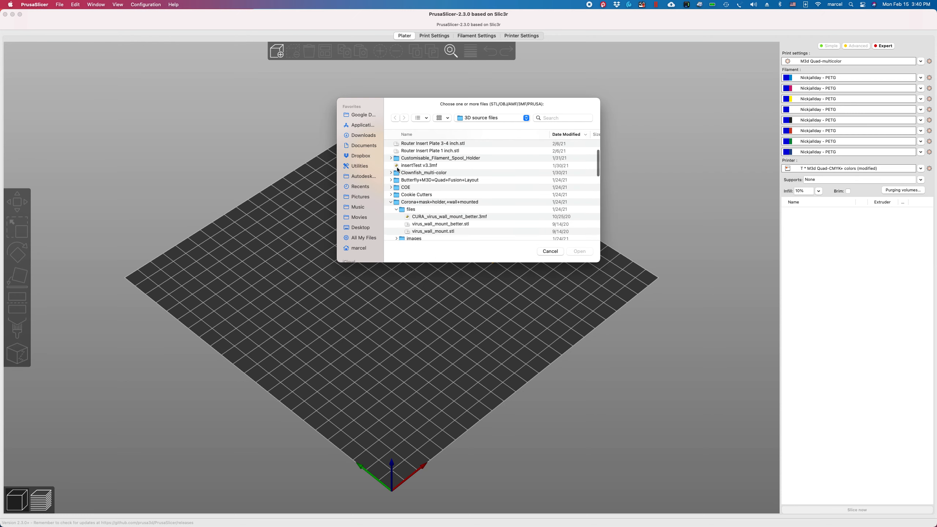
pyautogui.click(390, 173)
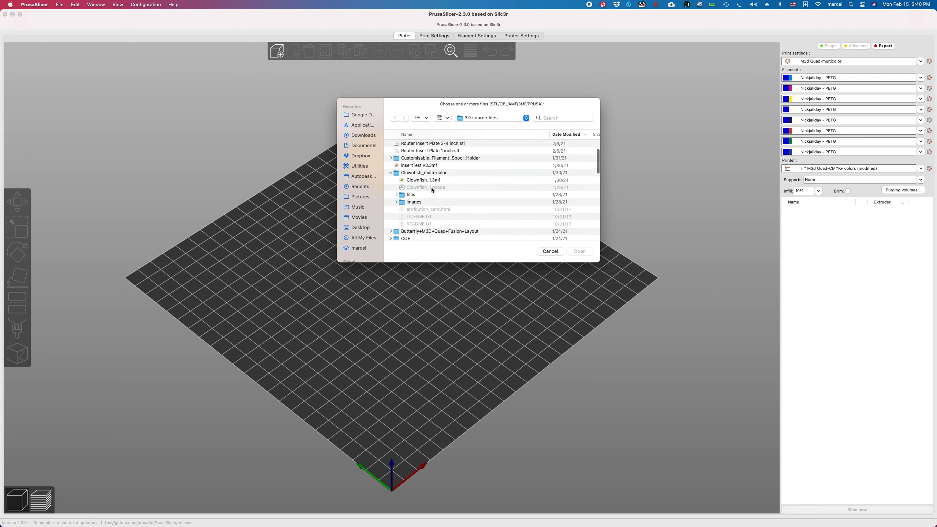
pyautogui.click(395, 195)
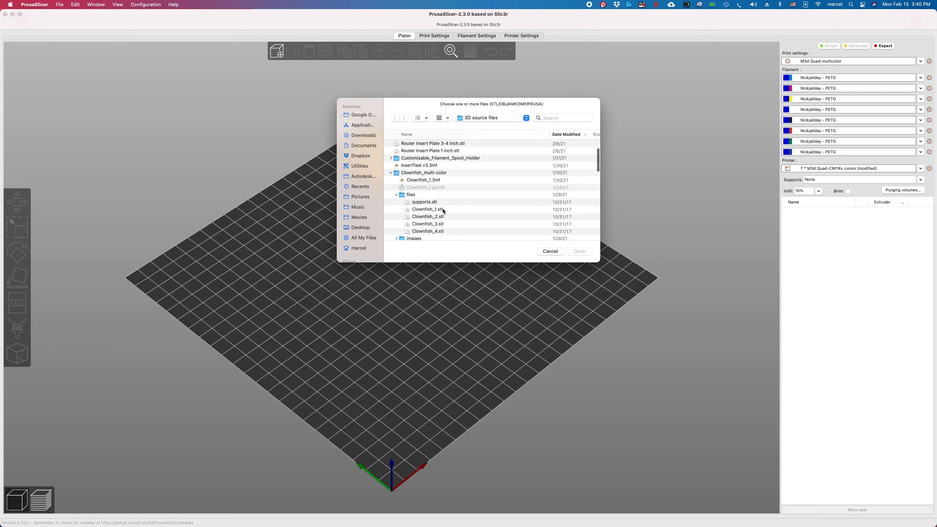
# Import Clownfish_1.stl through Clownfish_4.stl together as one multi-part object.
pyautogui.click(442, 209)
pyautogui.click(444, 231)
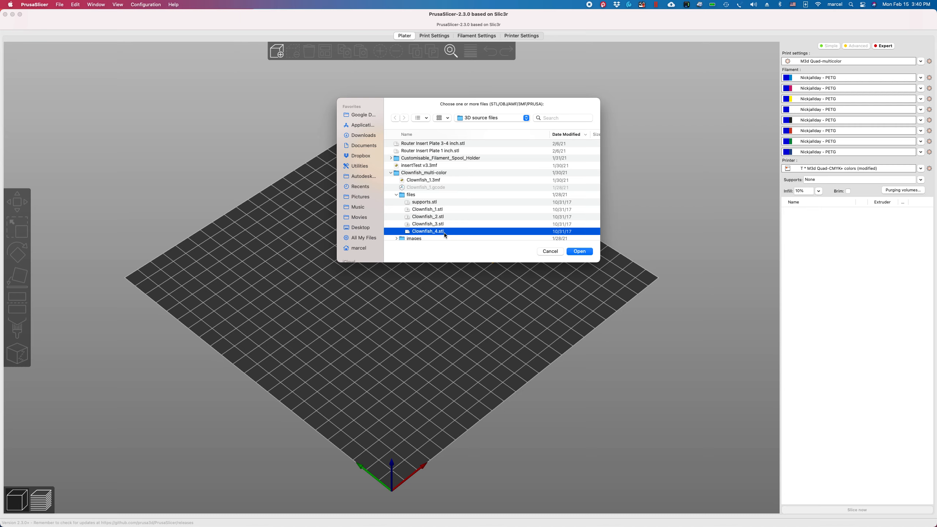
pyautogui.click(438, 211)
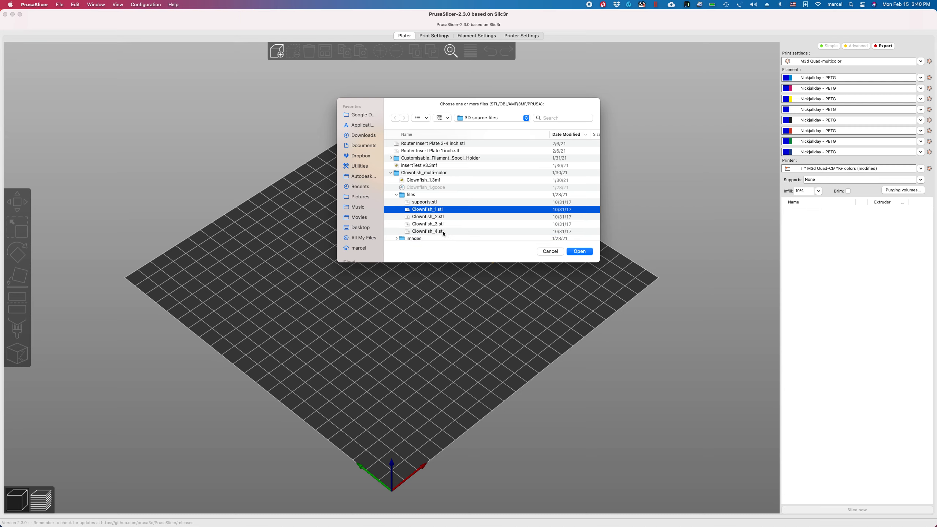
pyautogui.keyDown('shift'); pyautogui.click(443, 231); pyautogui.keyUp('shift')
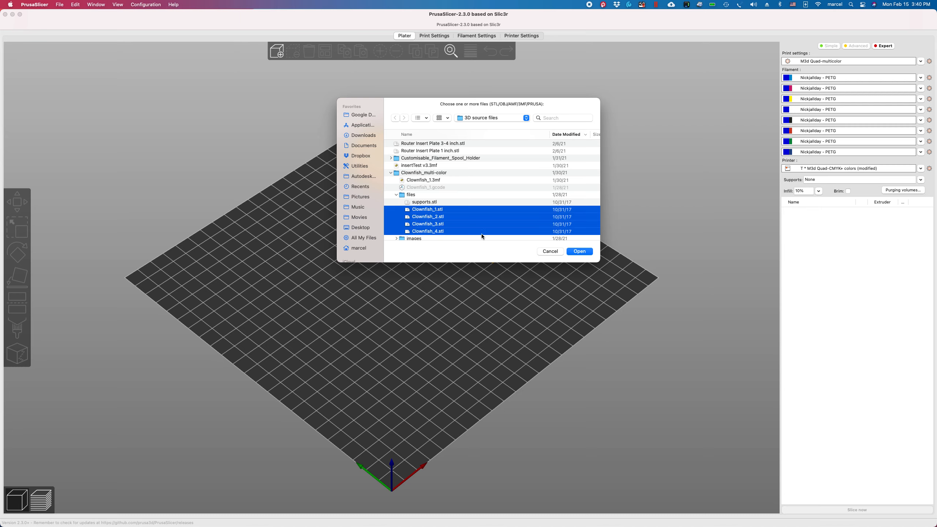
pyautogui.click(579, 252)
pyautogui.click(489, 206)
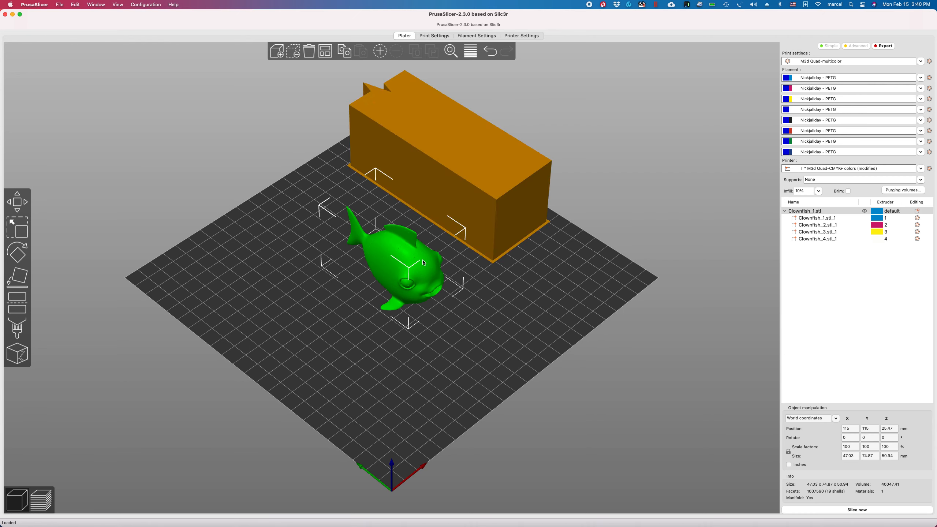
pyautogui.click(557, 302)
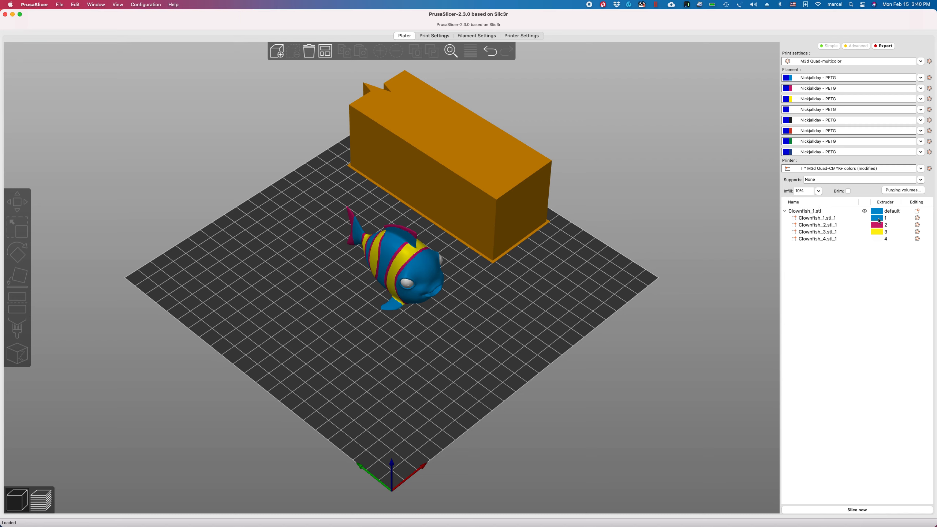
# Assign extruder 4 (white) to the Clownfish_1.stl_1 body part.
pyautogui.click(879, 218)
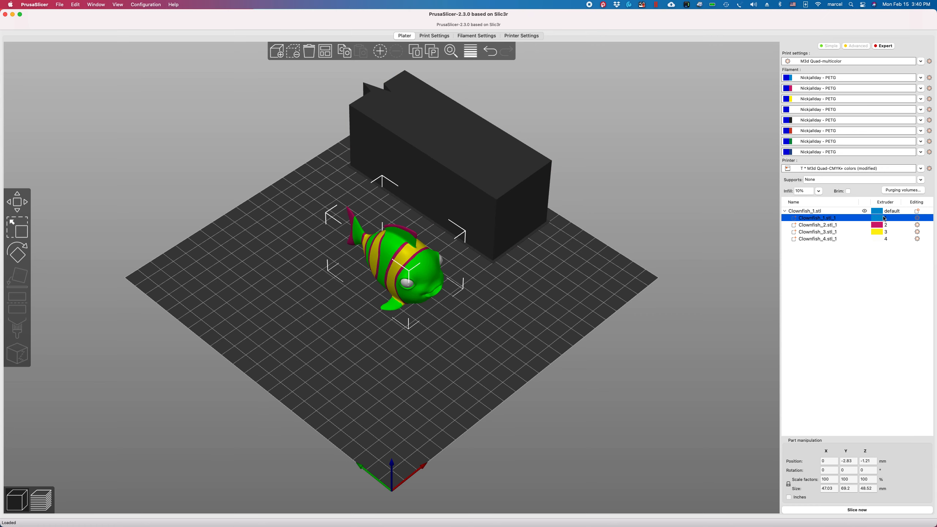
pyautogui.click(887, 219)
pyautogui.click(903, 218)
pyautogui.click(887, 253)
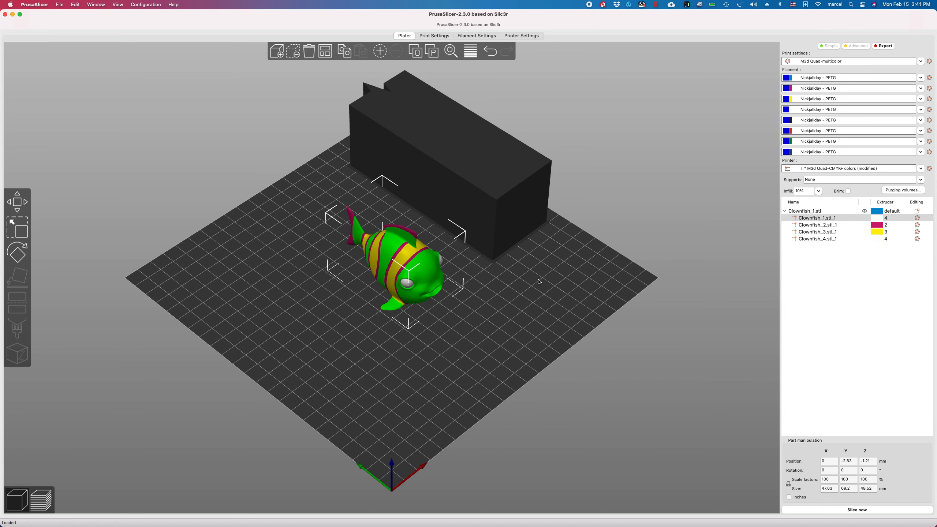
pyautogui.click(540, 282)
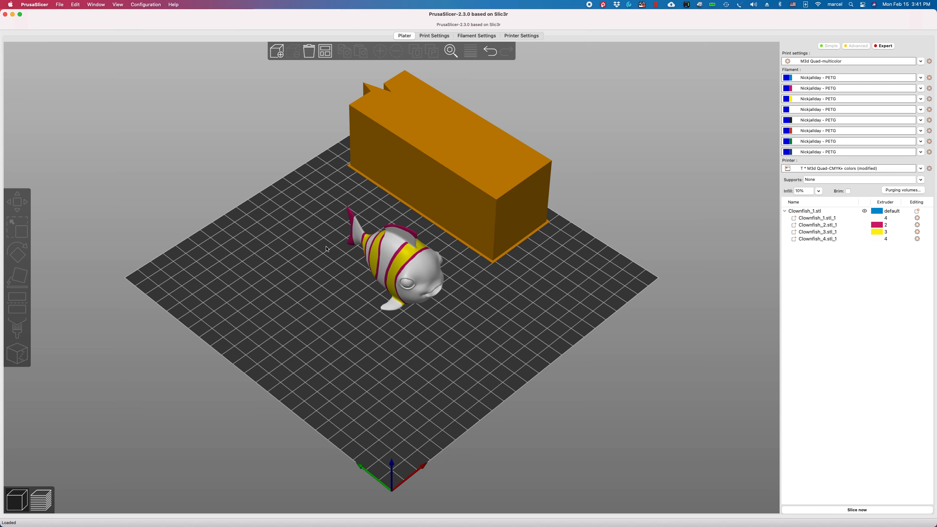
# Assign extruder 7 (green) to the Clownfish_3.stl_1 stripes part.
pyautogui.click(891, 233)
pyautogui.click(899, 232)
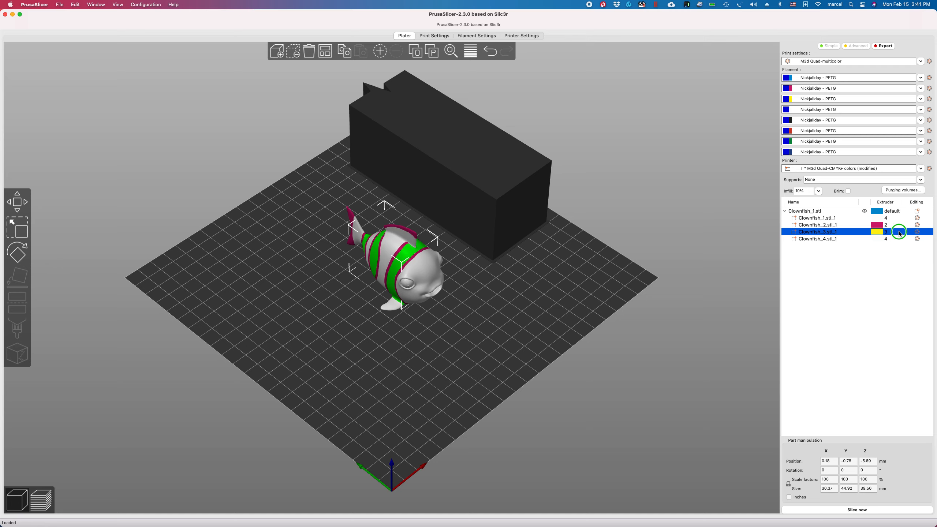
pyautogui.click(904, 232)
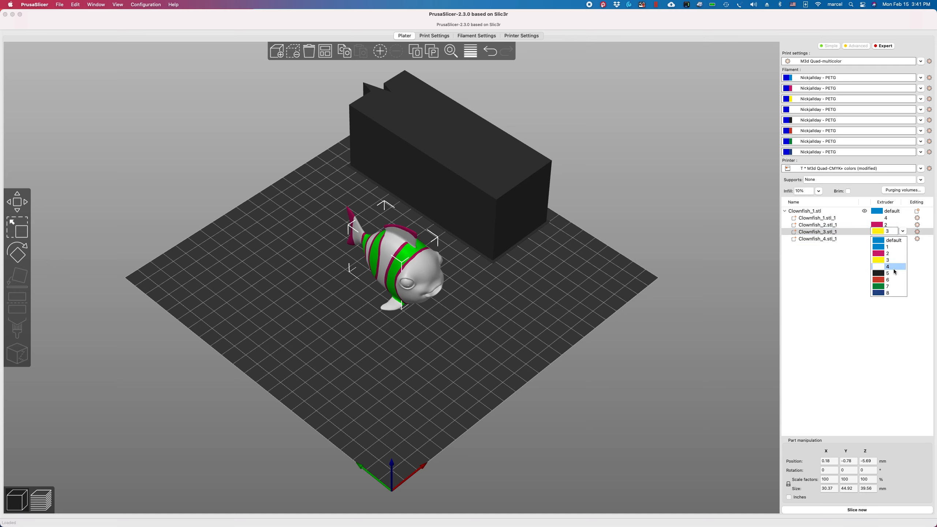
pyautogui.click(889, 287)
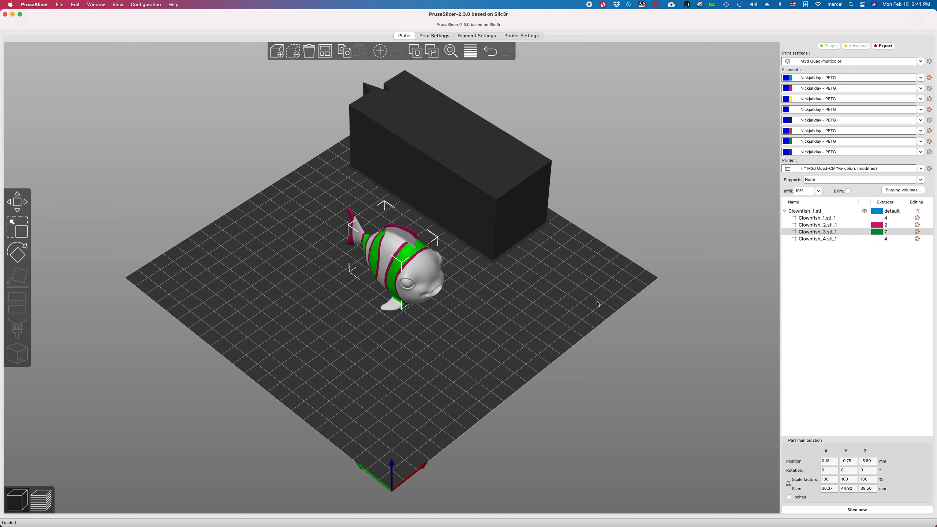
pyautogui.click(604, 300)
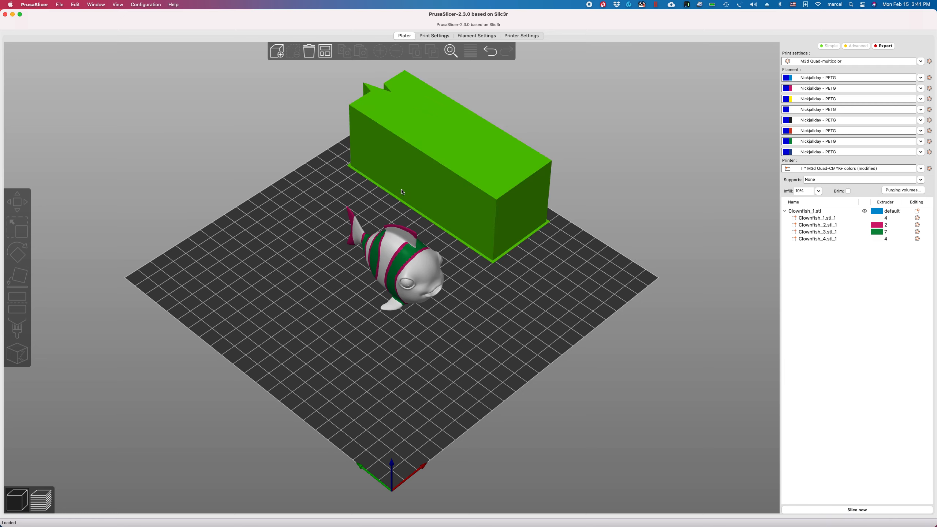
# Try wipe tower purging volumes of 40 mm³ unloaded and 30 mm³ loaded for all eight tools, then discard the entries.
pyautogui.click(902, 190)
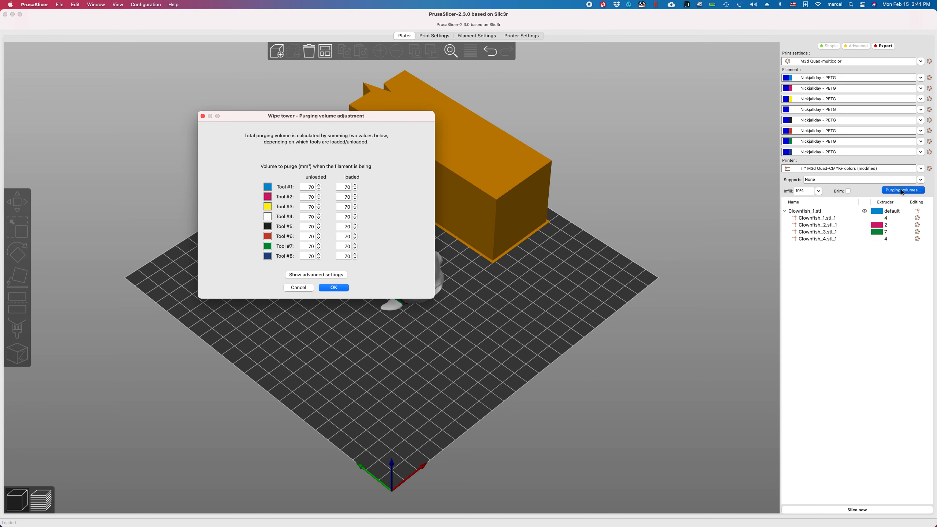
pyautogui.moveTo(284, 114); pyautogui.dragTo(128, 131)
pyautogui.doubleClick(156, 201)
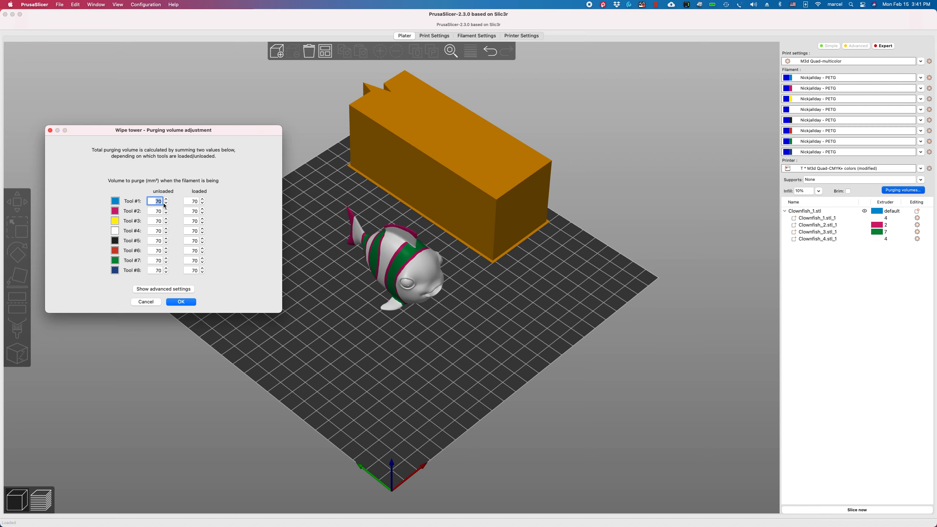
pyautogui.write('4')
pyautogui.press('Tab')
pyautogui.write('30')
pyautogui.press('Tab')
pyautogui.write('40')
pyautogui.press('Tab')
pyautogui.write('30')
pyautogui.press('Tab')
pyautogui.write('40')
pyautogui.press('Tab')
pyautogui.write('30')
pyautogui.press('Tab')
pyautogui.write('40')
pyautogui.press('Tab')
pyautogui.write('30')
pyautogui.press('Tab')
pyautogui.write('40')
pyautogui.press('Tab')
pyautogui.write('30')
pyautogui.press('Tab')
pyautogui.write('40')
pyautogui.press('Tab')
pyautogui.write('30')
pyautogui.press('Tab')
pyautogui.write('40')
pyautogui.press('Tab')
pyautogui.write('30')
pyautogui.press('Tab')
pyautogui.write('40')
pyautogui.press('Tab')
pyautogui.write('30')
pyautogui.press('Tab')
pyautogui.click(145, 301)
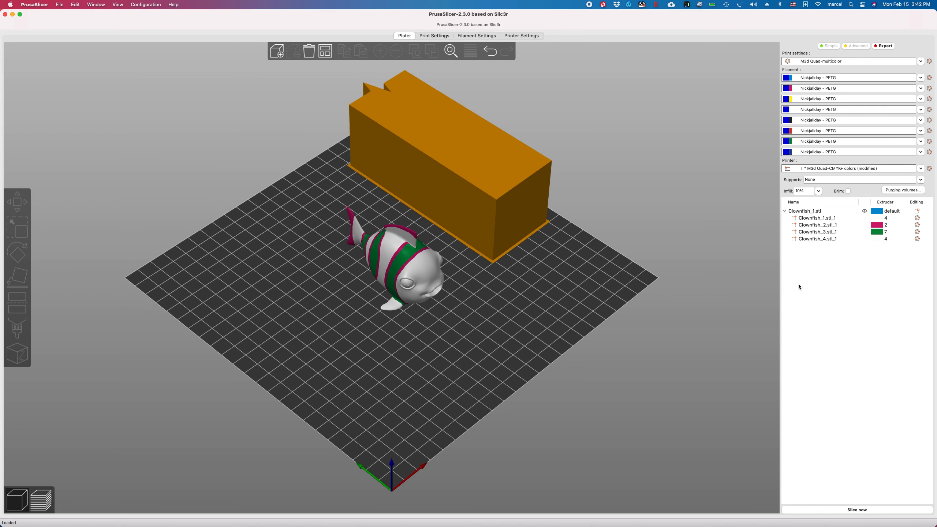
# Slice the multi-colour clownfish and inspect the toolpath preview of the fish and its wipe tower.
pyautogui.click(856, 510)
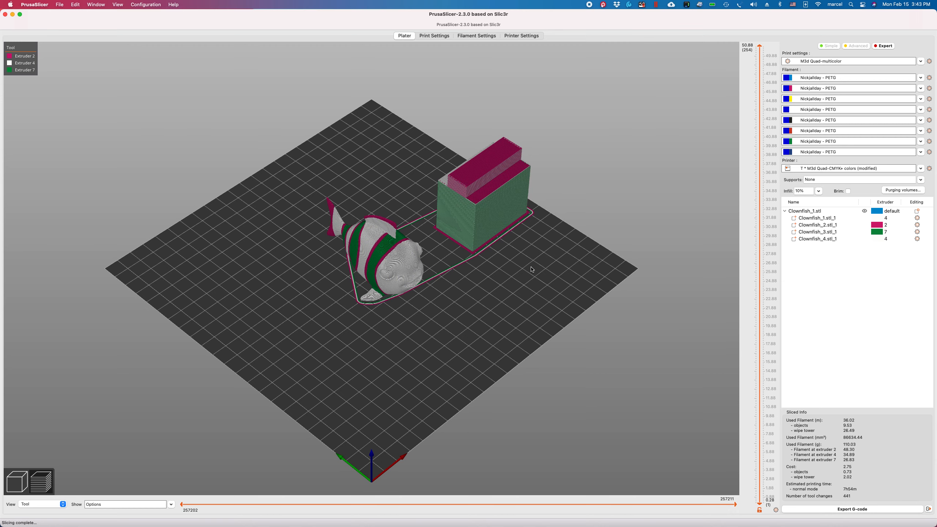
pyautogui.moveTo(461, 318)
pyautogui.mouseDown()
pyautogui.moveTo(464, 295)
pyautogui.moveTo(498, 299)
pyautogui.moveTo(511, 284)
pyautogui.moveTo(437, 296)
pyautogui.moveTo(441, 331)
pyautogui.moveTo(458, 316)
pyautogui.moveTo(473, 329)
pyautogui.mouseUp()
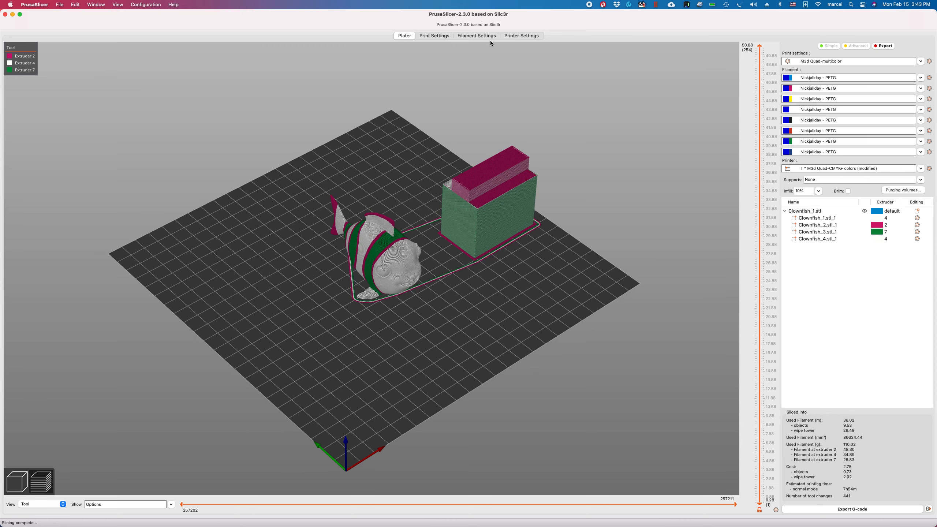
# Increase the number of extruders in the printer's general settings to 9, then open Extruder 7's settings.
pyautogui.click(528, 36)
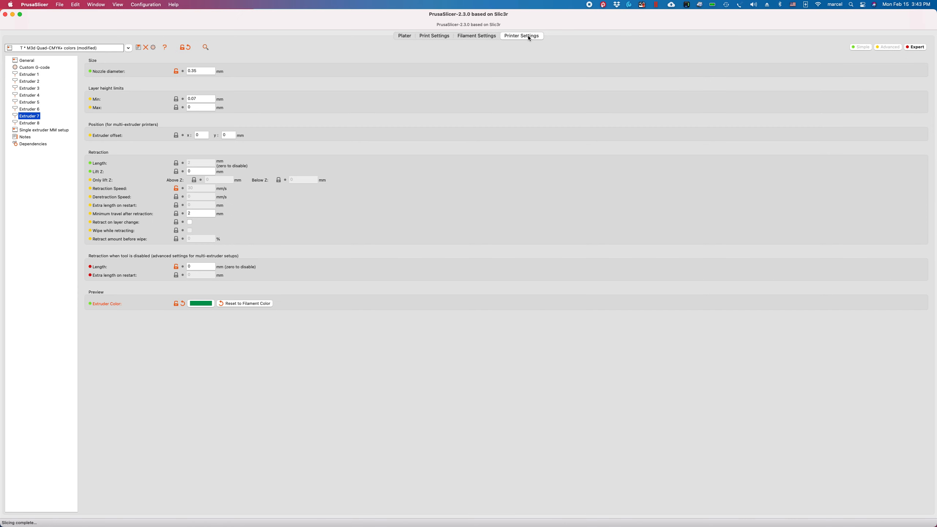
pyautogui.click(27, 61)
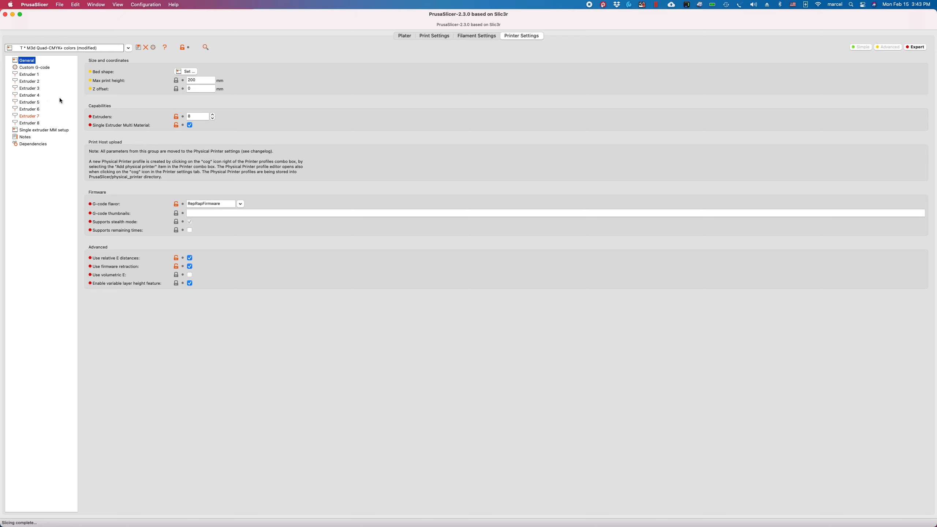
pyautogui.click(212, 114)
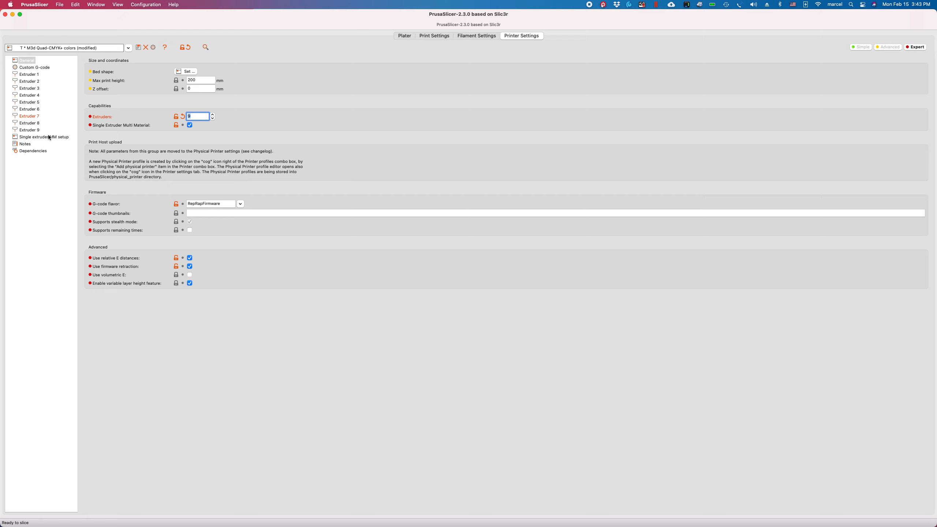
pyautogui.click(35, 117)
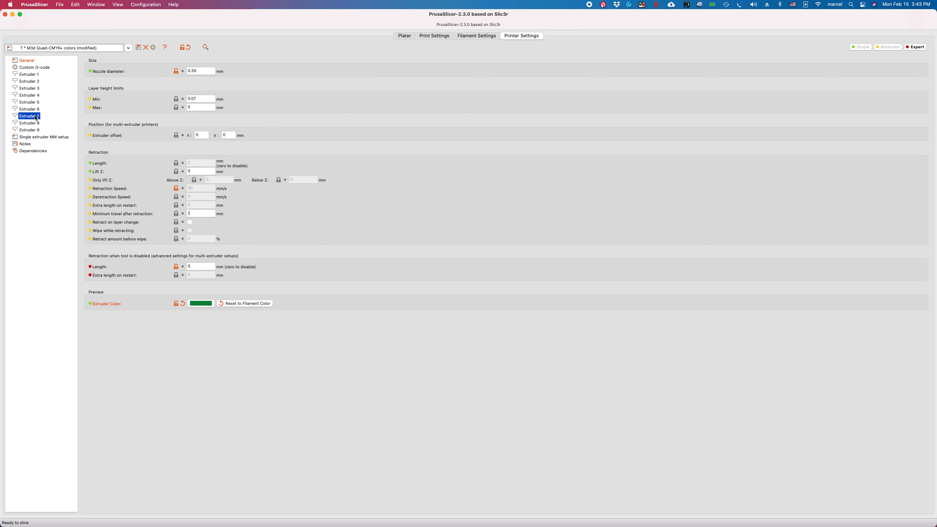
# Check Extruder 9's colour setting and review the tool definition, firmware retraction and first-layer temperature lines in the printer's start G-code.
pyautogui.click(30, 130)
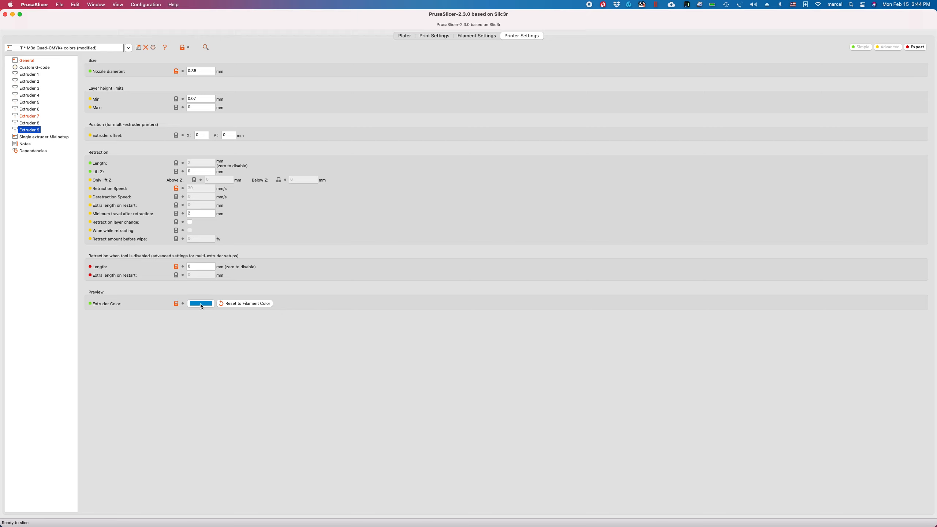
pyautogui.click(47, 69)
pyautogui.scroll(-2, 170, 105)
pyautogui.scroll(-8, 170, 105)
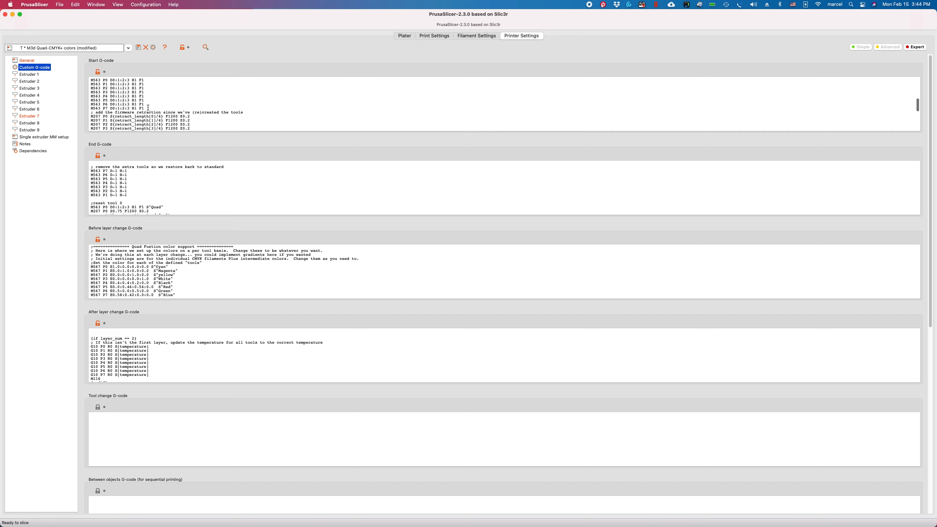
pyautogui.scroll(-5, 148, 108)
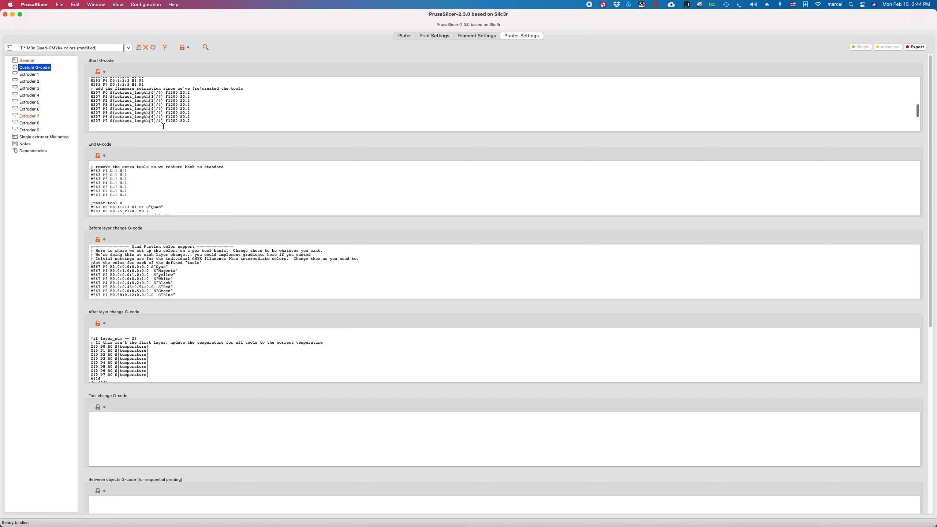
pyautogui.scroll(-10, 111, 123)
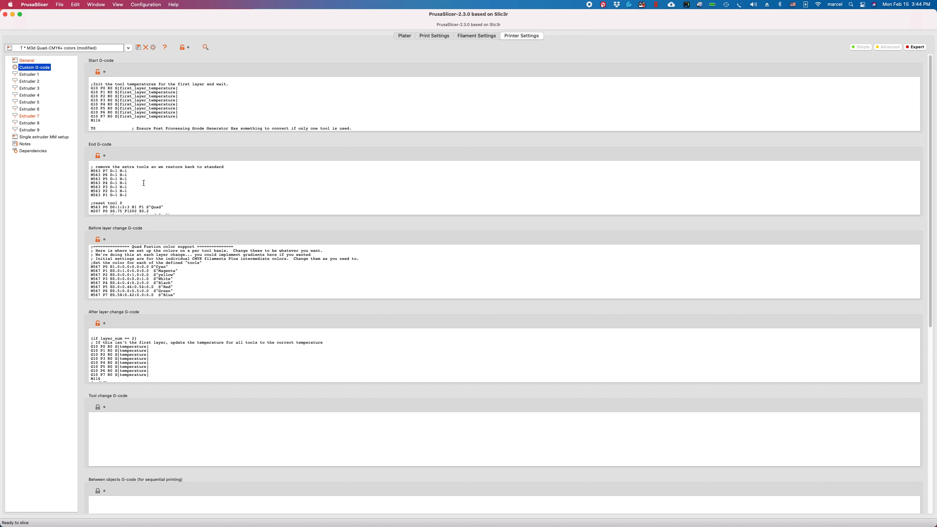
# Review the end G-code from the extra-tool removal lines through the tool 0 and mix ratio resets to the motor shutdown.
pyautogui.scroll(-2, 145, 184)
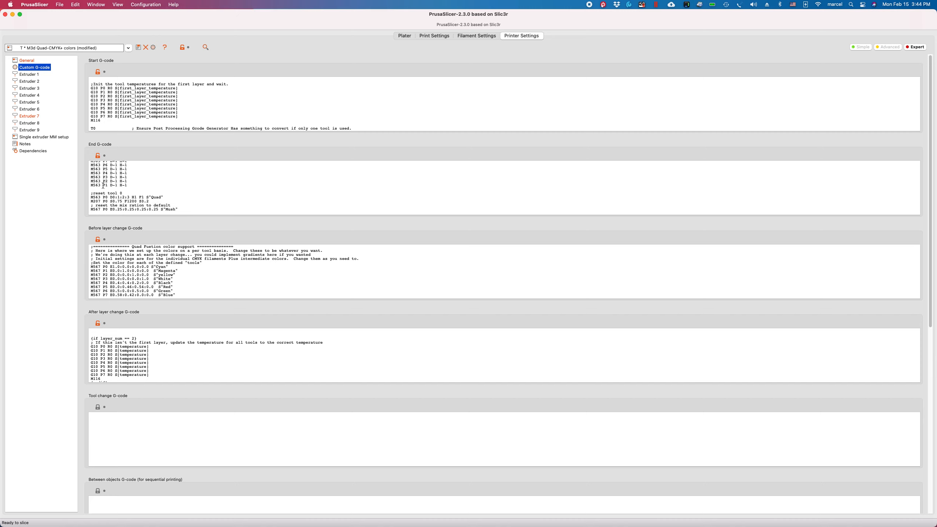
pyautogui.scroll(2, 96, 191)
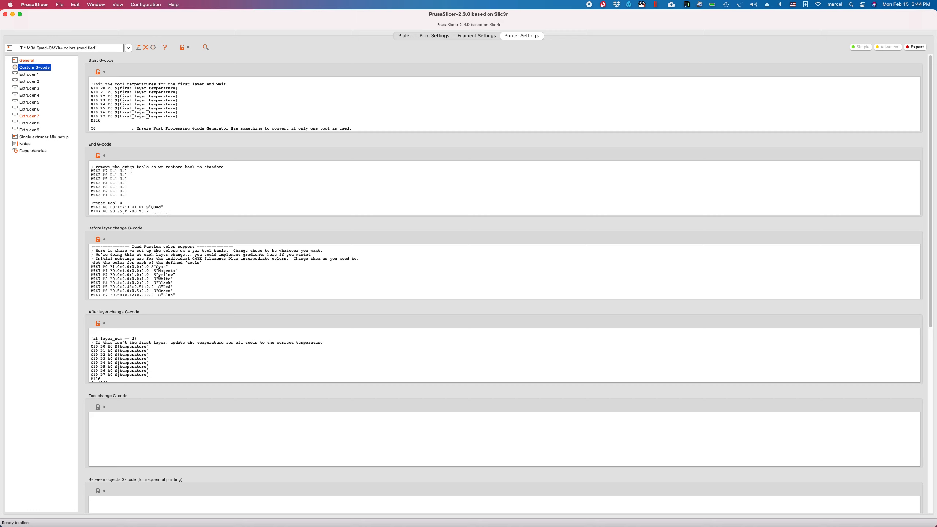
pyautogui.scroll(-10, 125, 183)
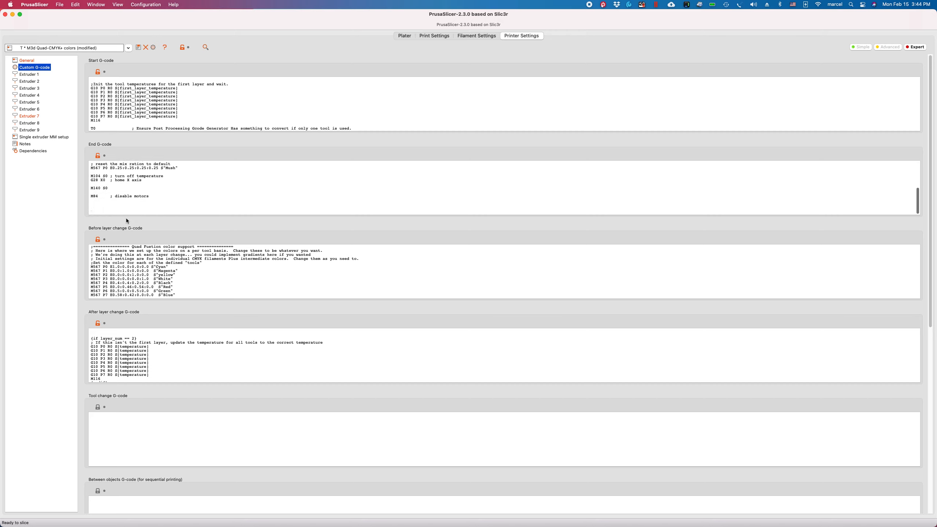
# Examine the per-tool colour mix lines in the before layer change G-code and the tool temperature lines in the after layer change G-code.
pyautogui.scroll(-1, 167, 274)
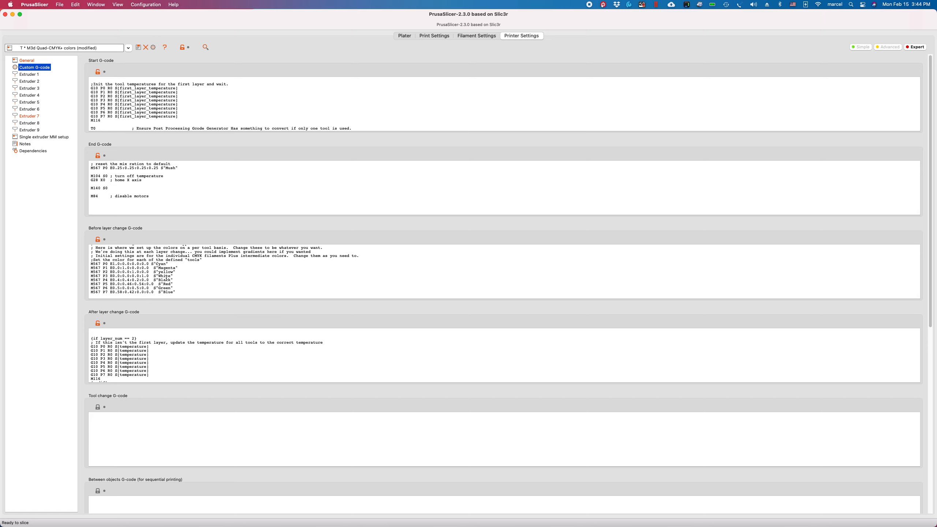
pyautogui.scroll(-1, 151, 270)
pyautogui.scroll(-1, 152, 270)
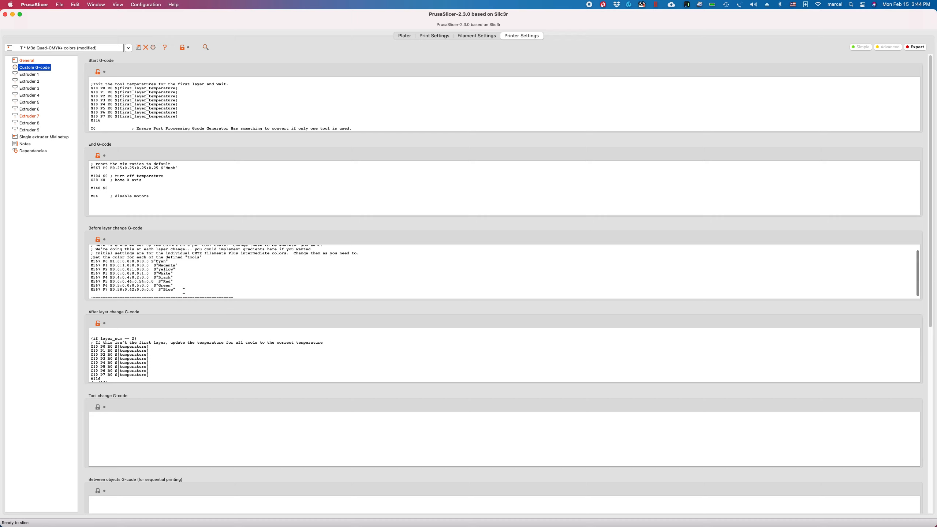
pyautogui.scroll(-1, 184, 291)
pyautogui.scroll(-1, 180, 345)
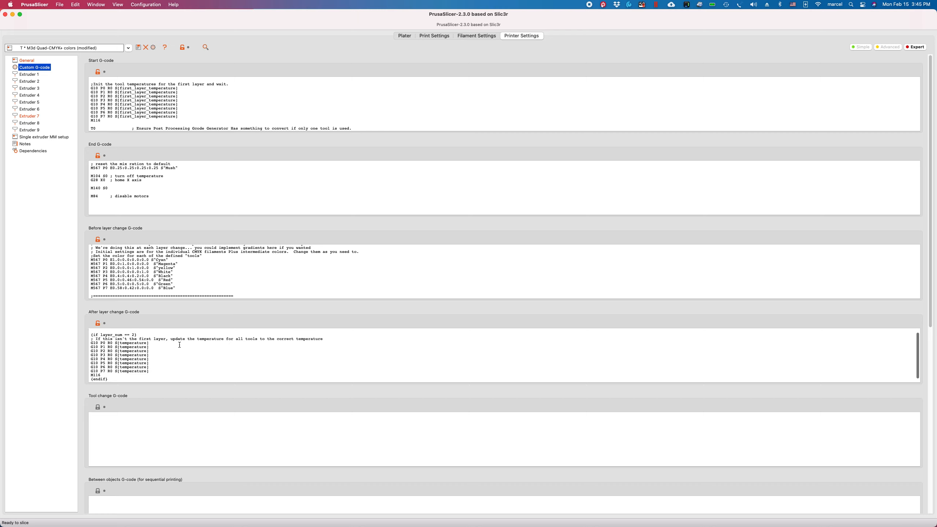
pyautogui.scroll(-1, 179, 345)
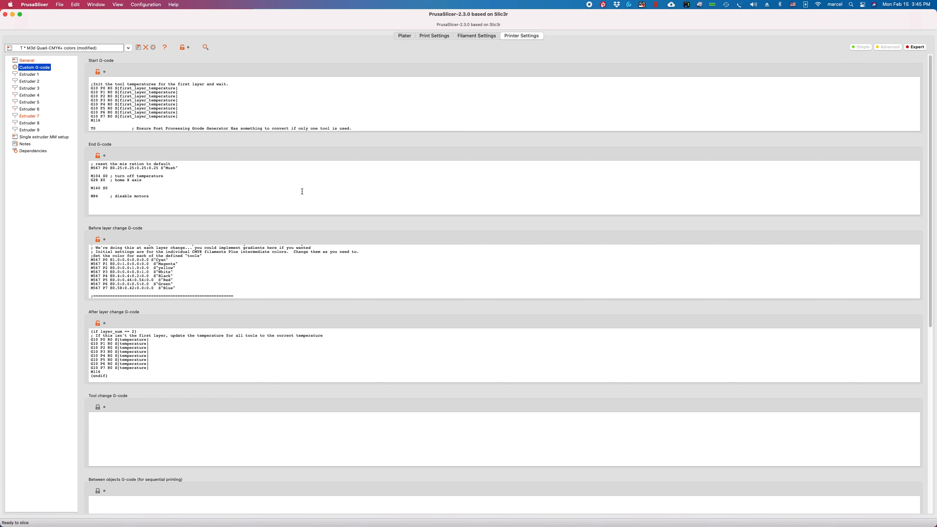
# Return to the plater and close the program, discarding the unsaved extruder count and Extruder 7 colour changes.
pyautogui.click(405, 36)
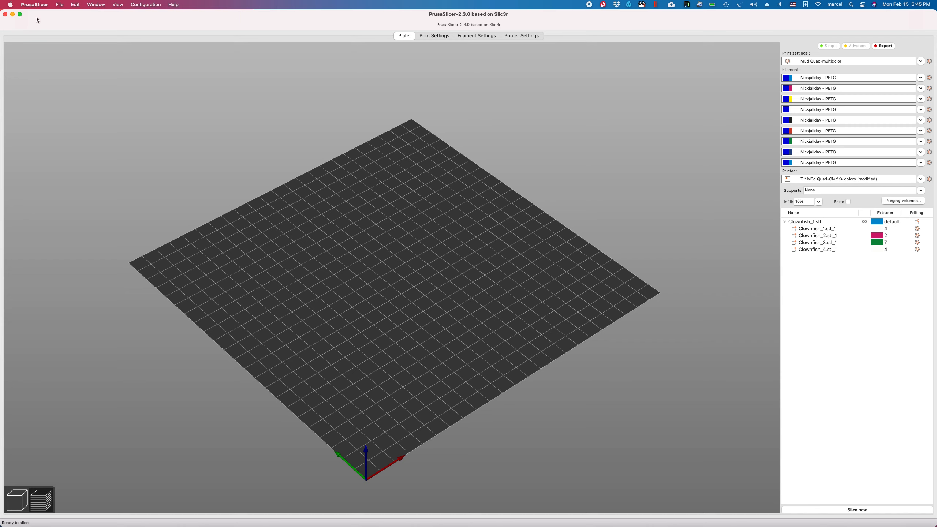
pyautogui.click(6, 15)
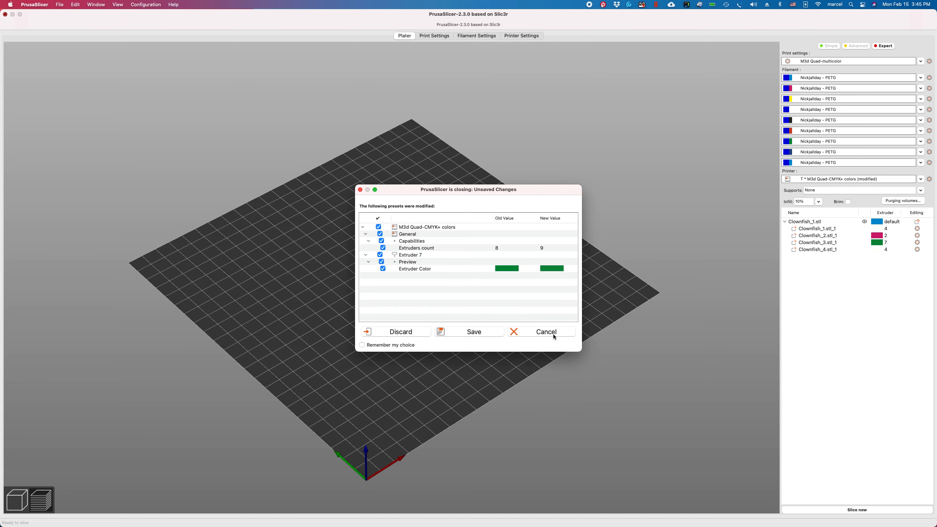
pyautogui.click(397, 330)
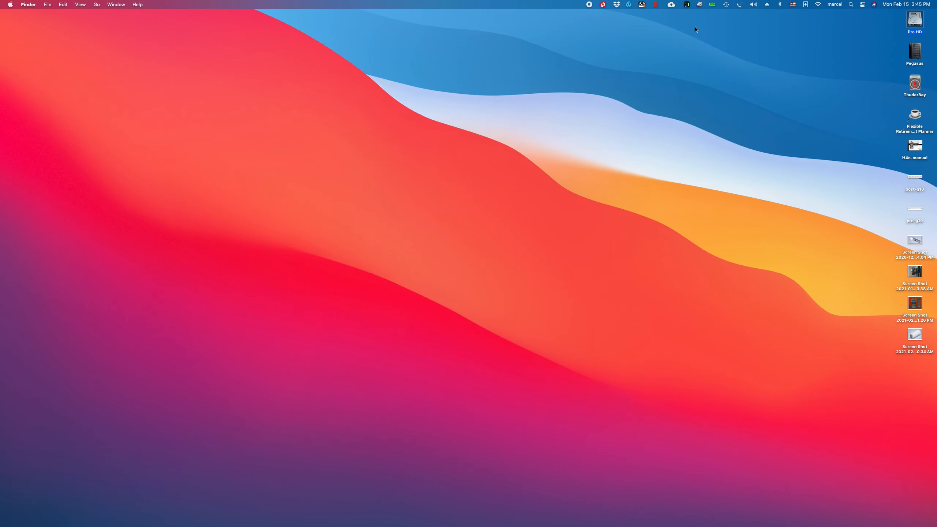